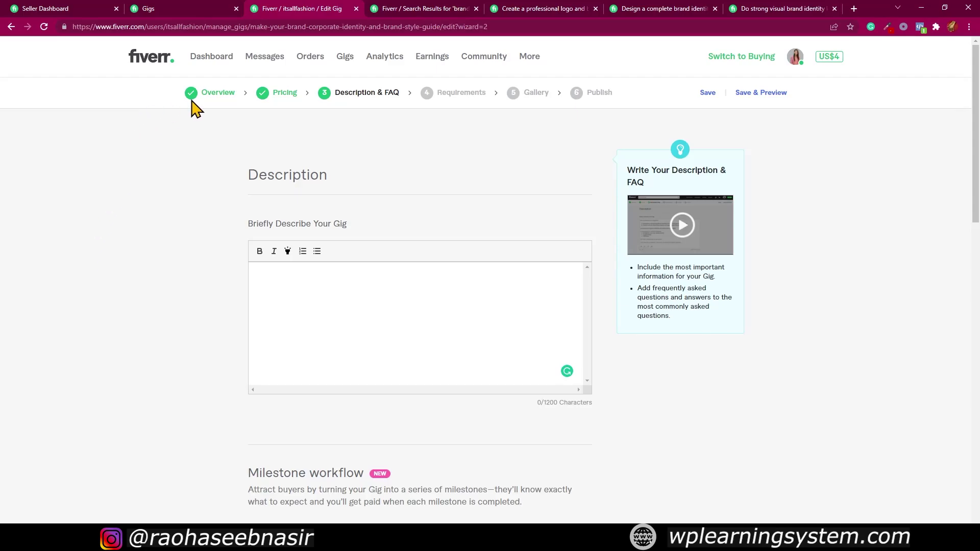
- Review the gig's title, SEO title, category, metadata and search tags in the Overview section, and return to Description & FAQ
{"action": "left_click", "coordinate": [213, 96]}
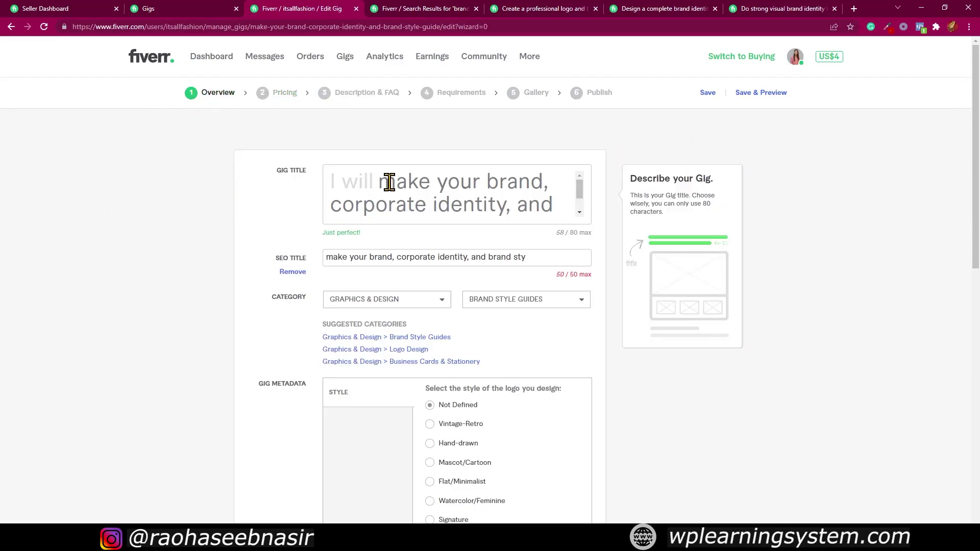
{"action": "scroll", "coordinate": [203, 285], "scroll_direction": "down", "scroll_amount": 5}
{"action": "scroll", "coordinate": [204, 284], "scroll_direction": "up", "scroll_amount": 5}
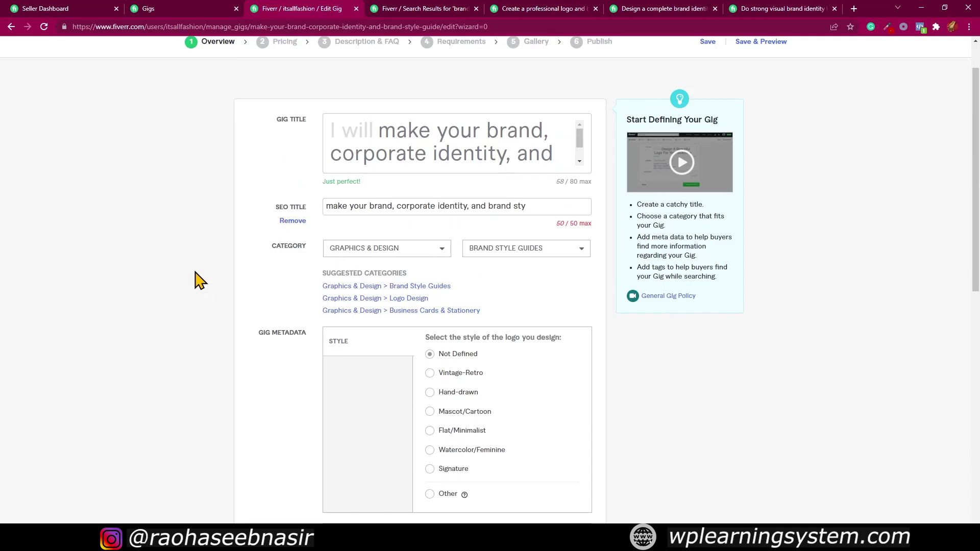
{"action": "scroll", "coordinate": [199, 280], "scroll_direction": "down", "scroll_amount": 5}
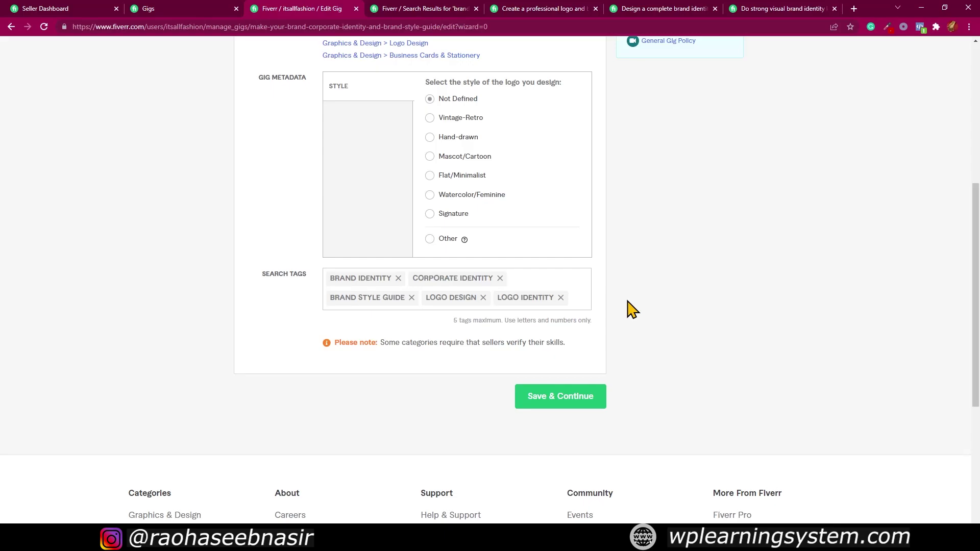
{"action": "scroll", "coordinate": [632, 309], "scroll_direction": "up", "scroll_amount": 6}
{"action": "scroll", "coordinate": [440, 188], "scroll_direction": "down", "scroll_amount": 1}
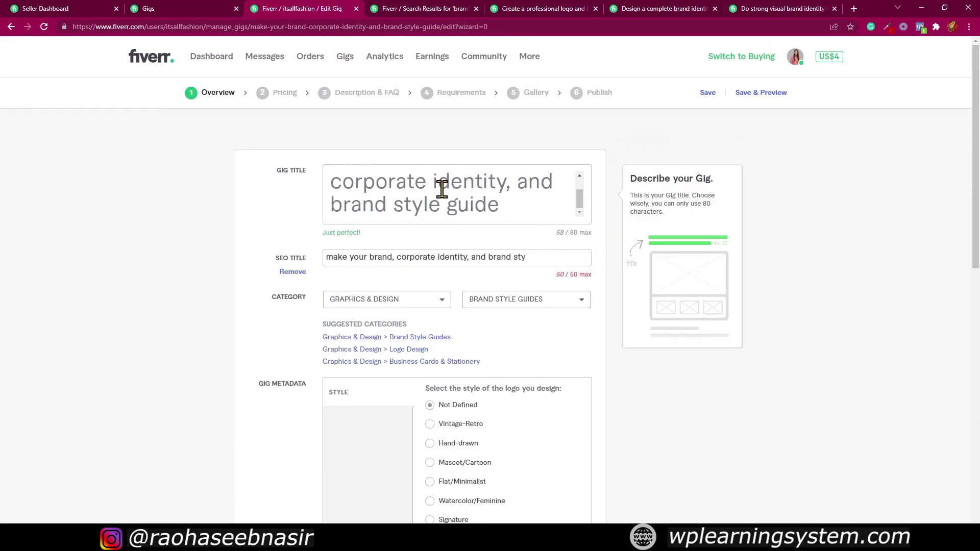
{"action": "scroll", "coordinate": [258, 317], "scroll_direction": "down", "scroll_amount": 3}
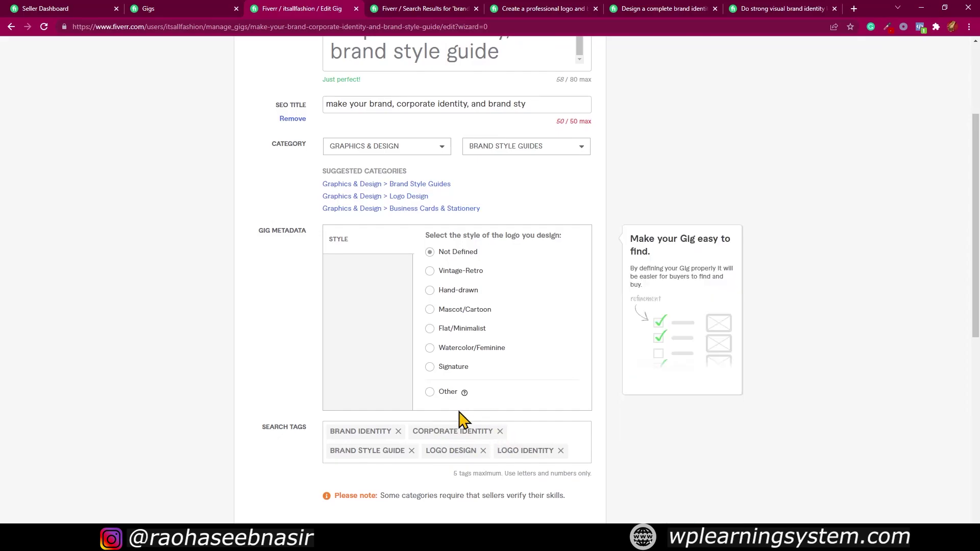
{"action": "scroll", "coordinate": [510, 433], "scroll_direction": "up", "scroll_amount": 3}
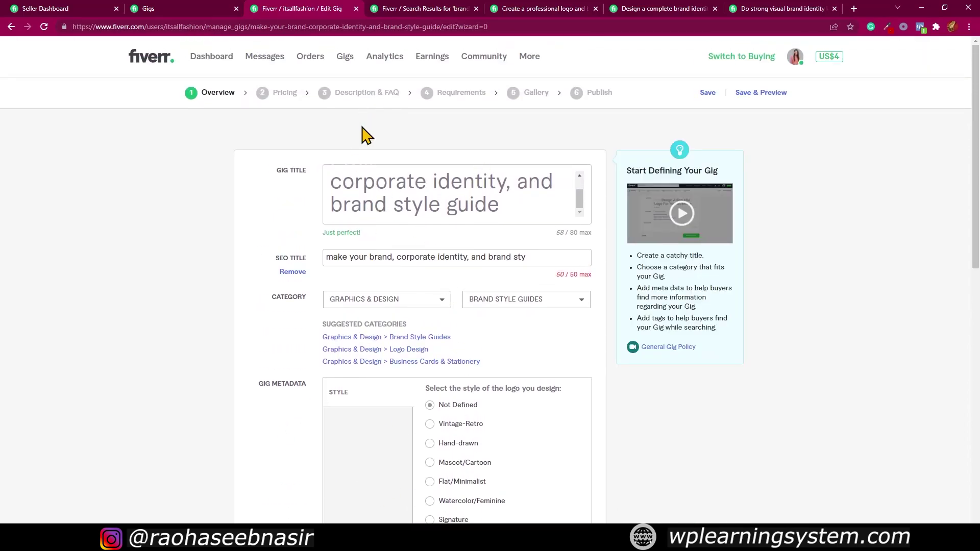
{"action": "scroll", "coordinate": [252, 267], "scroll_direction": "down", "scroll_amount": 6}
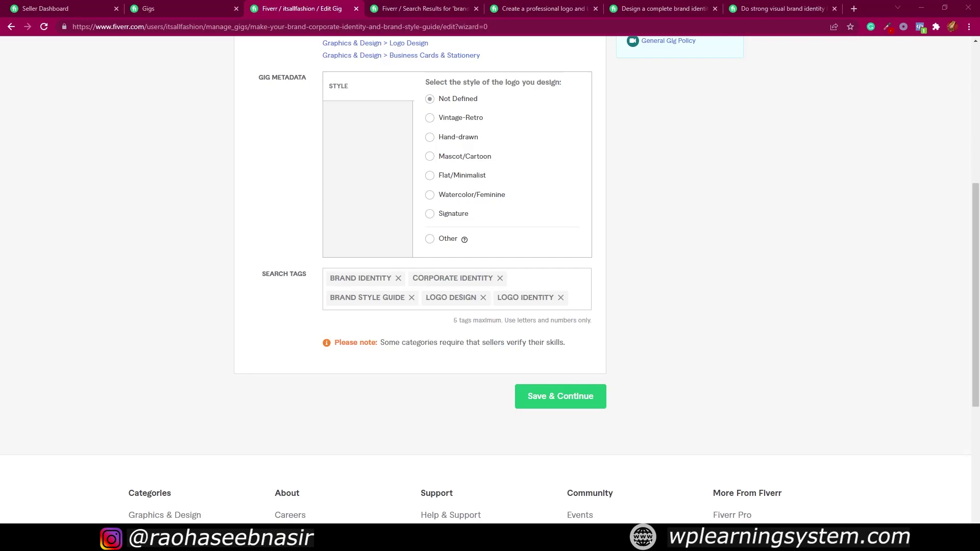
{"action": "scroll", "coordinate": [560, 255], "scroll_direction": "up", "scroll_amount": 6}
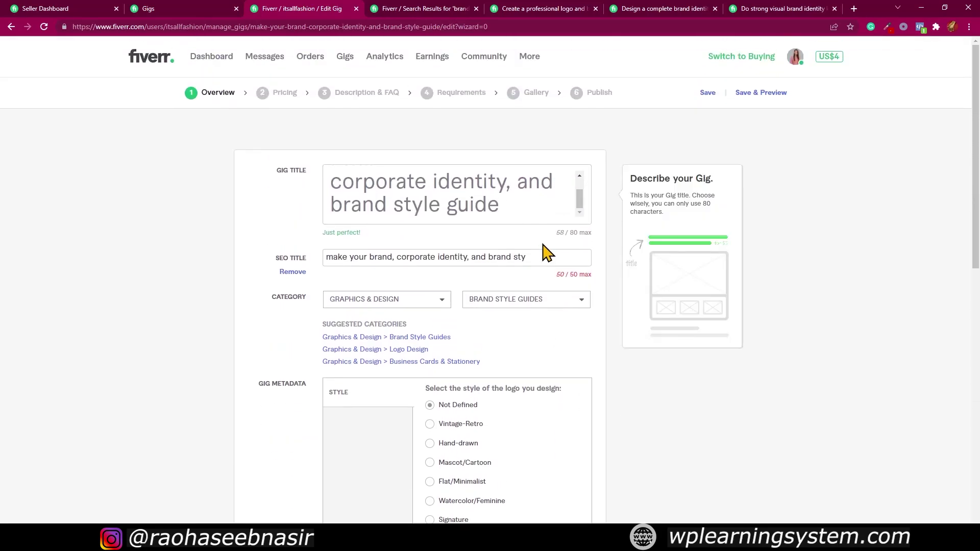
{"action": "left_click", "coordinate": [352, 93]}
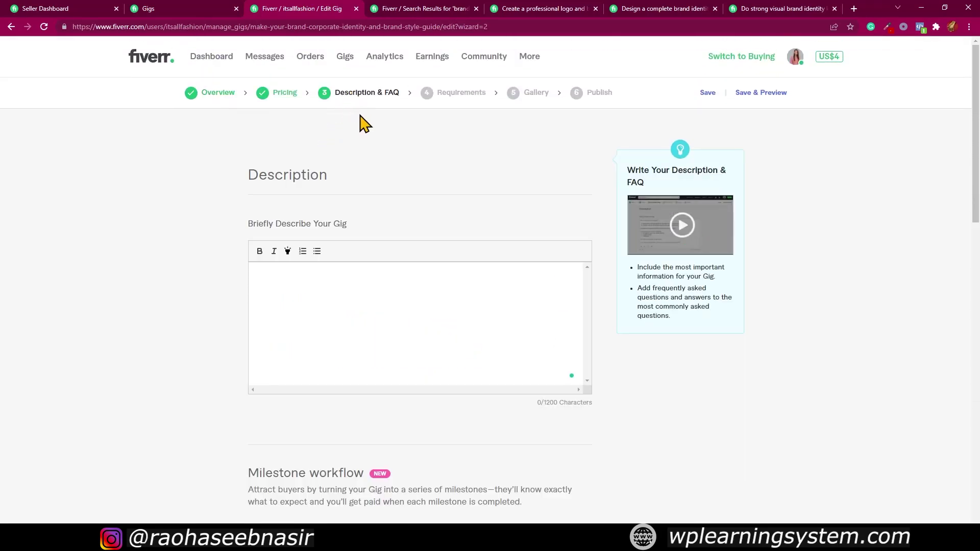
- Switch to the open "brand identity" search results and check the search term with its suggested services
{"action": "left_click", "coordinate": [440, 7]}
{"action": "scroll", "coordinate": [148, 182], "scroll_direction": "up", "scroll_amount": 3}
{"action": "scroll", "coordinate": [148, 183], "scroll_direction": "up", "scroll_amount": 10}
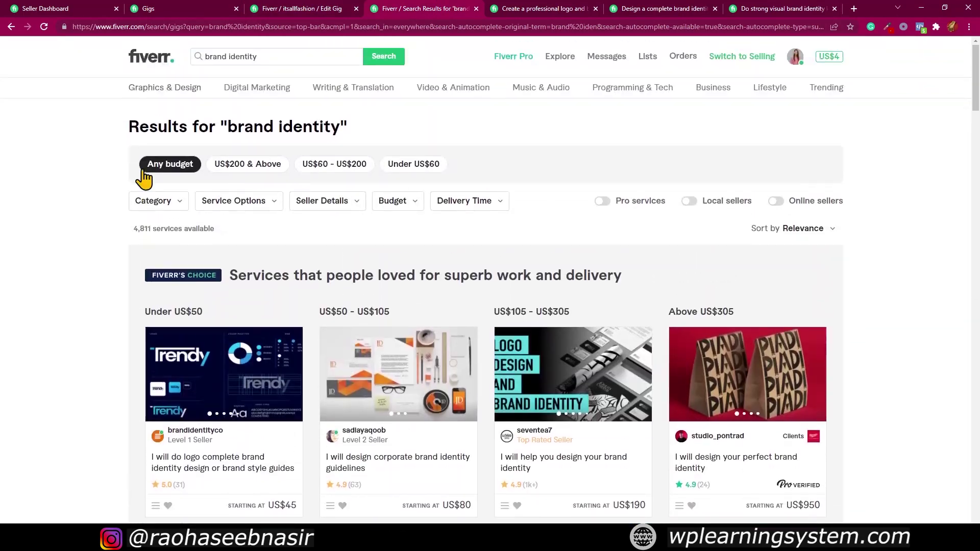
{"action": "left_click_drag", "start_coordinate": [298, 49], "coordinate": [200, 57]}
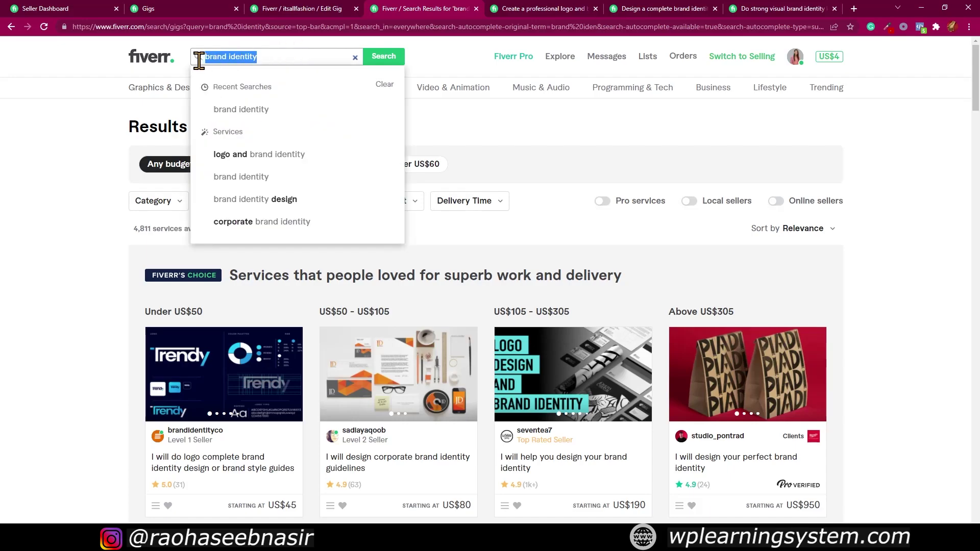
{"action": "left_click", "coordinate": [272, 53]}
{"action": "scroll", "coordinate": [125, 233], "scroll_direction": "down", "scroll_amount": 2}
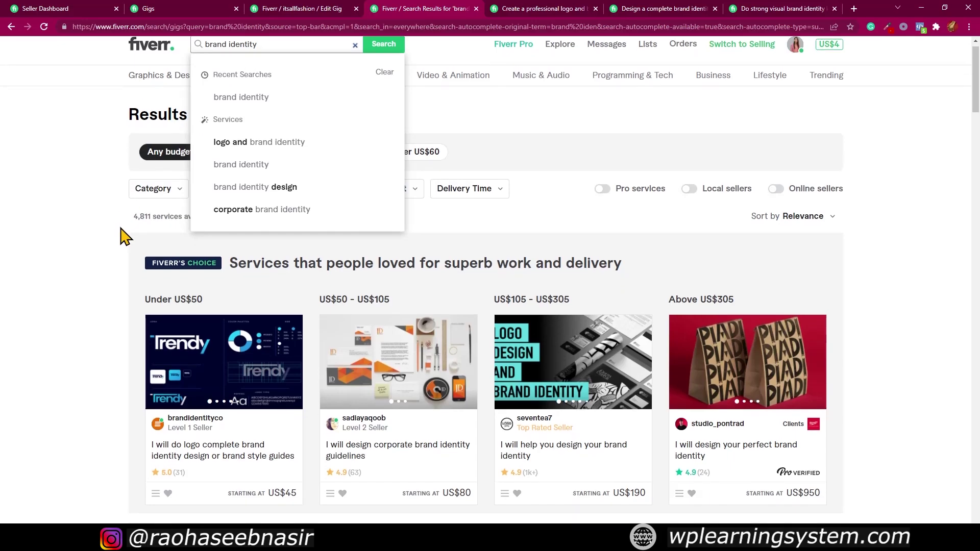
{"action": "left_click", "coordinate": [60, 171]}
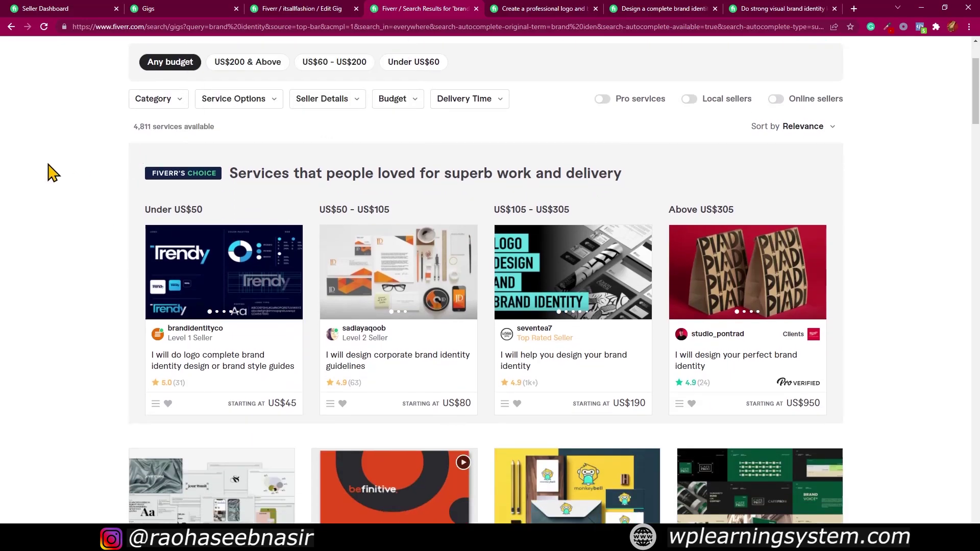
- Examine the competing gigs in the "brand identity" results, comparing their titles, seller levels, ratings and starting prices
{"action": "scroll", "coordinate": [65, 171], "scroll_direction": "down", "scroll_amount": 12}
{"action": "scroll", "coordinate": [67, 171], "scroll_direction": "down", "scroll_amount": 9}
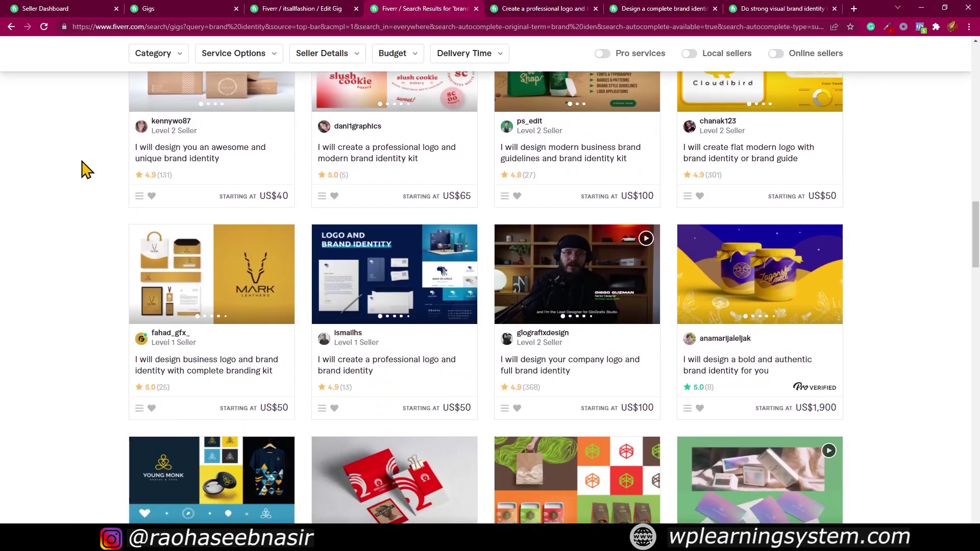
{"action": "scroll", "coordinate": [84, 169], "scroll_direction": "up", "scroll_amount": 20}
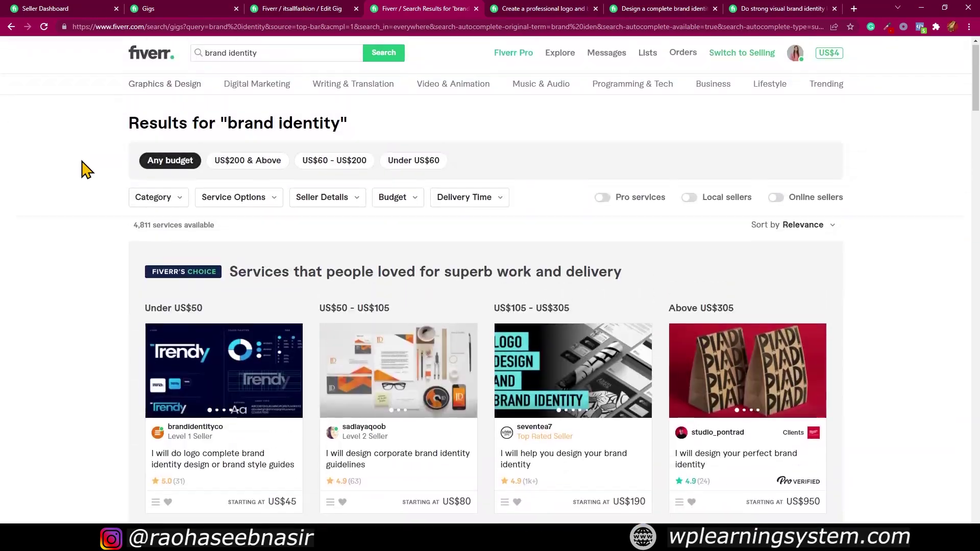
{"action": "scroll", "coordinate": [87, 171], "scroll_direction": "down", "scroll_amount": 14}
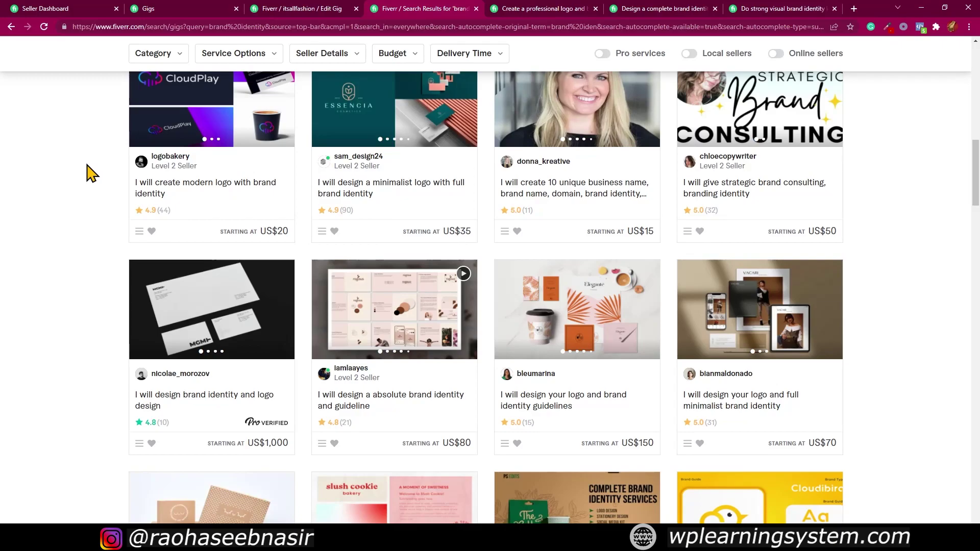
{"action": "scroll", "coordinate": [91, 173], "scroll_direction": "down", "scroll_amount": 1}
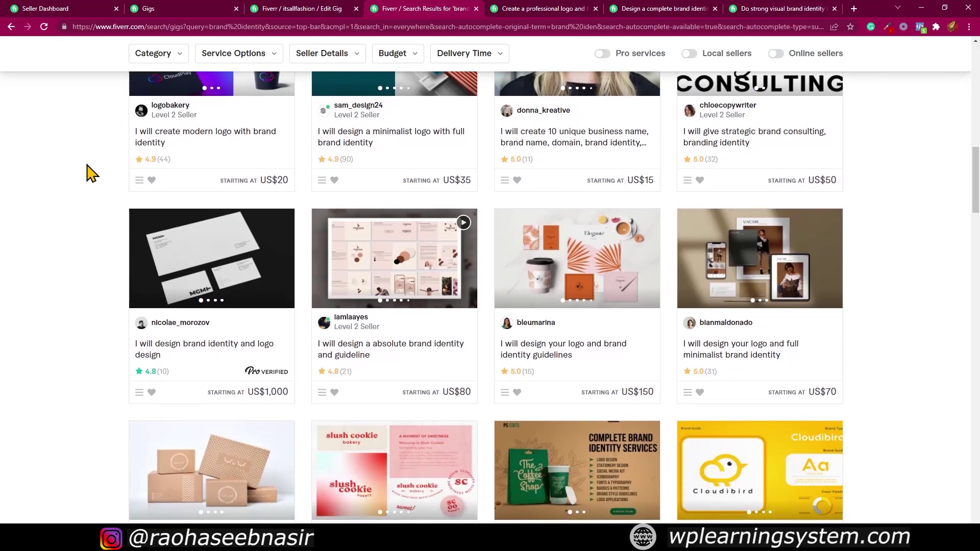
{"action": "scroll", "coordinate": [87, 182], "scroll_direction": "down", "scroll_amount": 5}
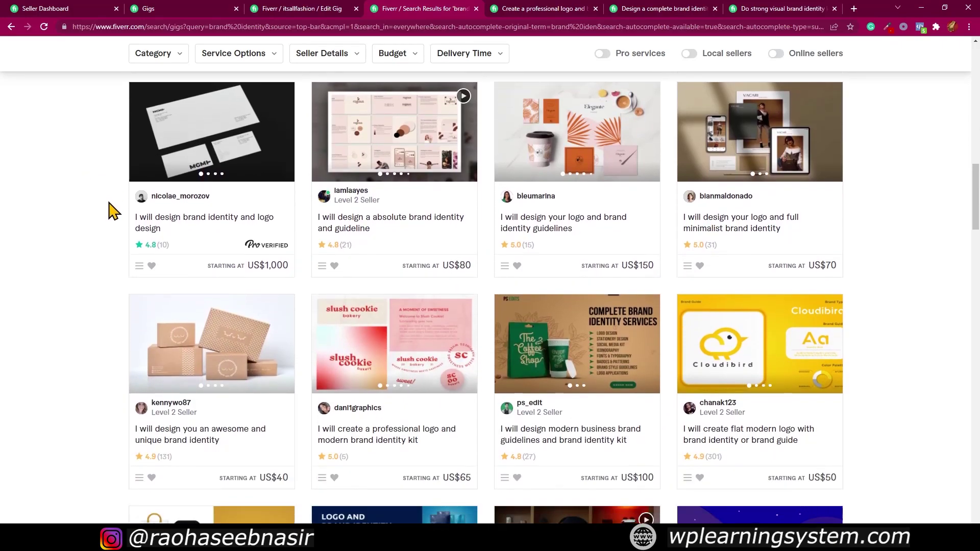
{"action": "scroll", "coordinate": [108, 209], "scroll_direction": "down", "scroll_amount": 3}
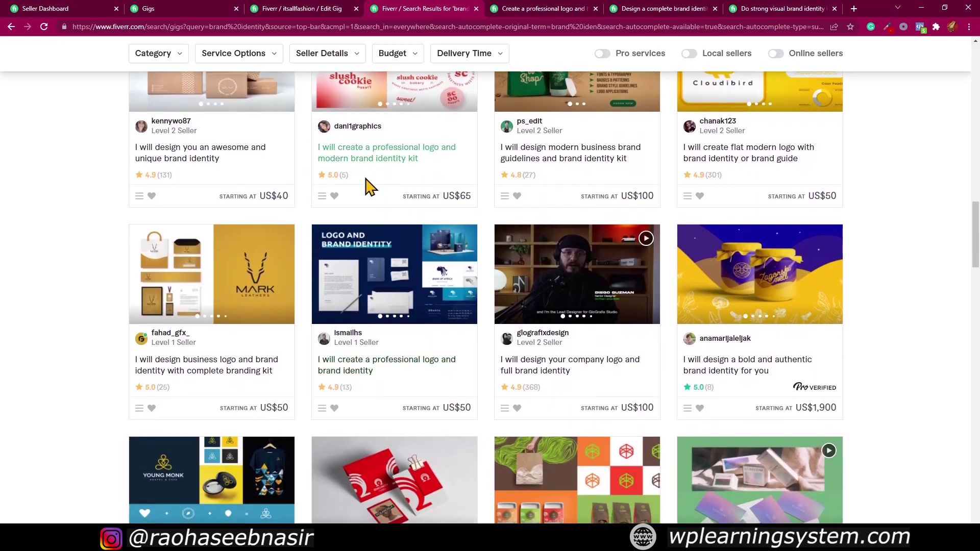
{"action": "scroll", "coordinate": [357, 175], "scroll_direction": "down", "scroll_amount": 5}
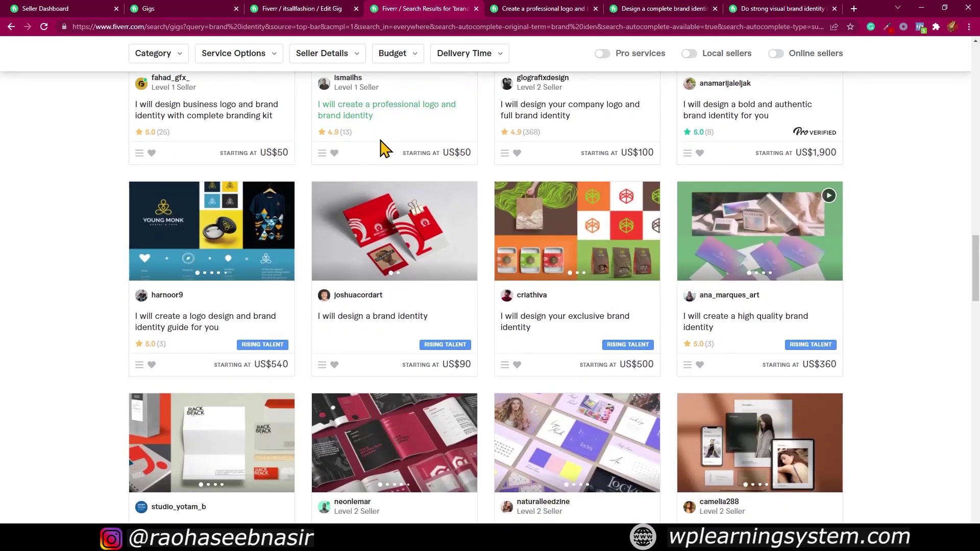
{"action": "scroll", "coordinate": [532, 189], "scroll_direction": "down", "scroll_amount": 12}
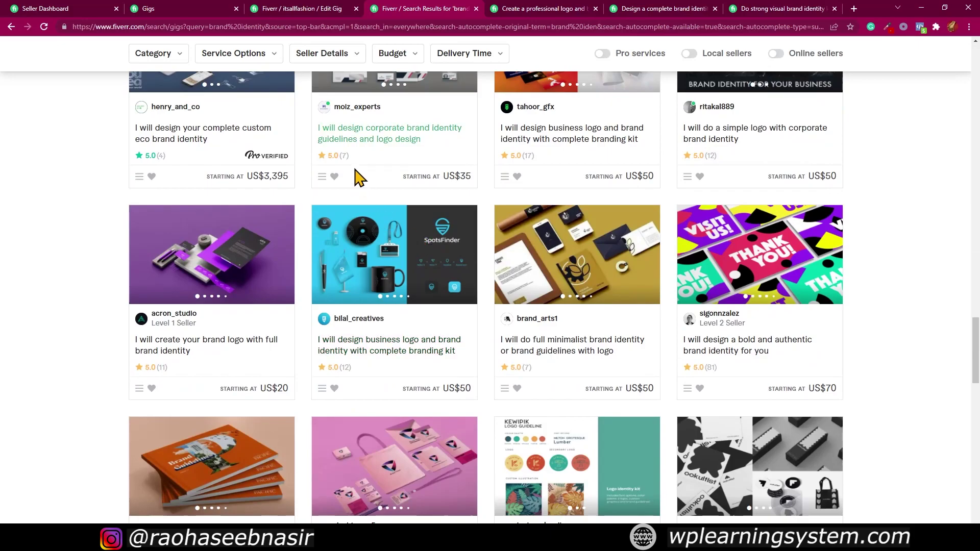
{"action": "scroll", "coordinate": [355, 171], "scroll_direction": "down", "scroll_amount": 11}
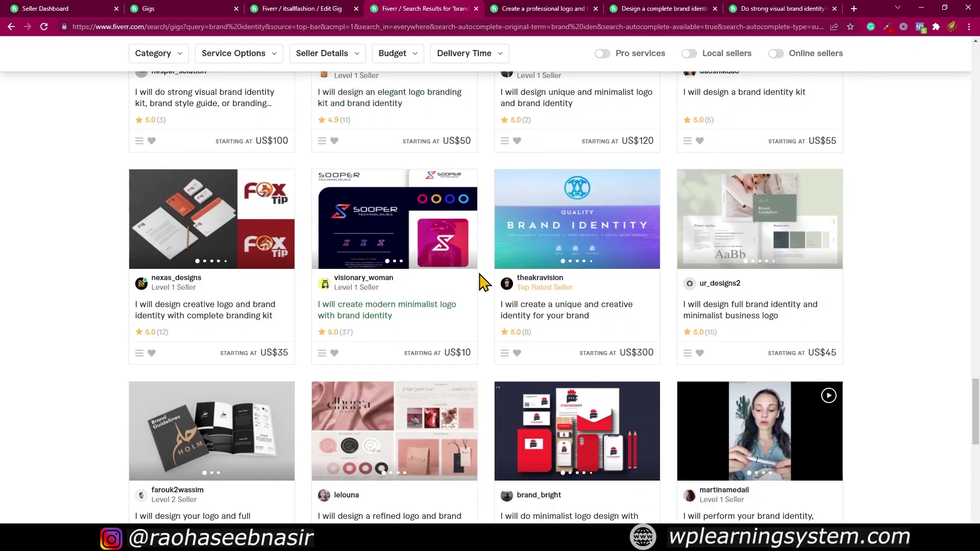
{"action": "scroll", "coordinate": [452, 262], "scroll_direction": "down", "scroll_amount": 3}
{"action": "scroll", "coordinate": [523, 271], "scroll_direction": "up", "scroll_amount": 7}
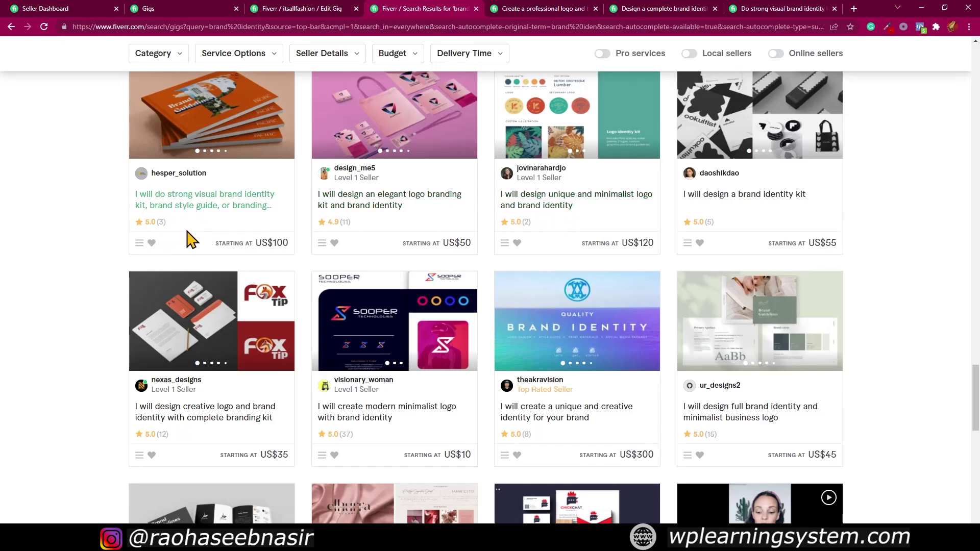
- Open hesper_solution's visual brand identity kit gig in a new browser tab and place that tab directly after the search results
{"action": "left_click", "coordinate": [223, 211]}
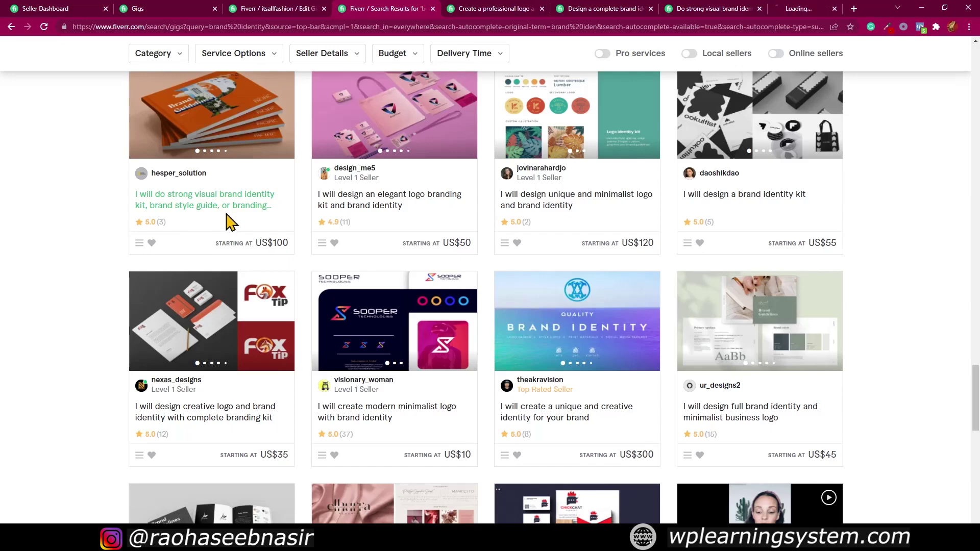
{"action": "scroll", "coordinate": [384, 256], "scroll_direction": "up", "scroll_amount": 5}
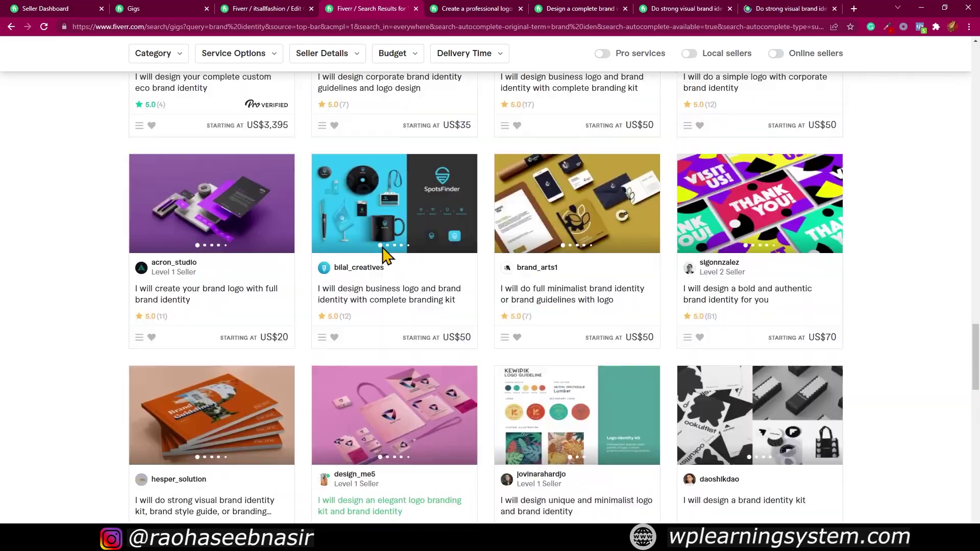
{"action": "scroll", "coordinate": [384, 255], "scroll_direction": "up", "scroll_amount": 6}
{"action": "left_click", "coordinate": [816, 15]}
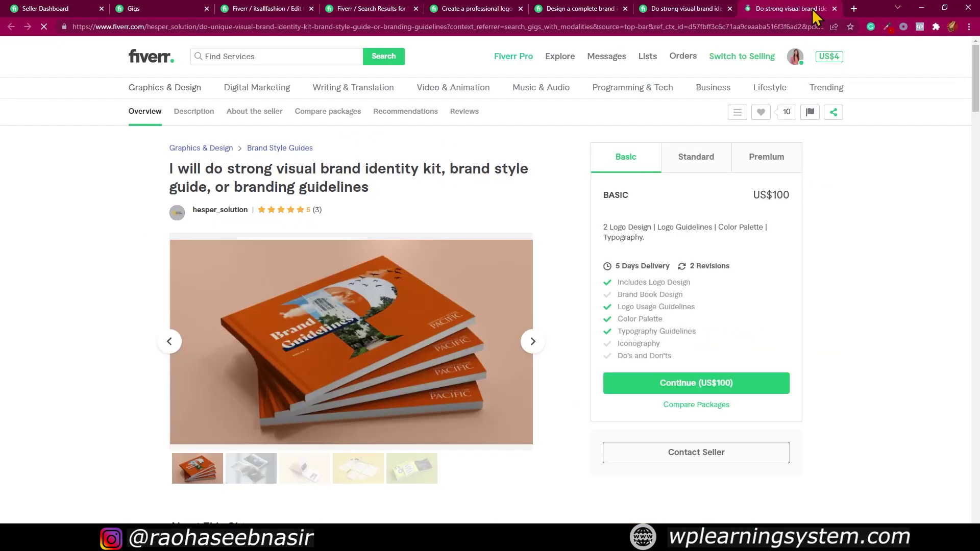
{"action": "left_click_drag", "start_coordinate": [799, 16], "coordinate": [503, 20]}
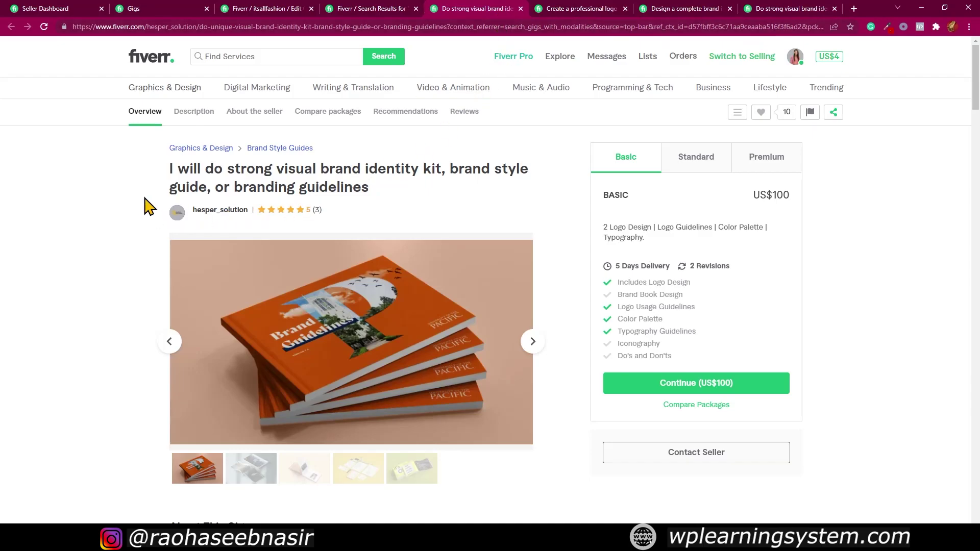
- Examine the competitor gig's title and About This Gig description, including the collaboration benefits and the "Why choose us?" list
{"action": "left_click_drag", "start_coordinate": [168, 170], "coordinate": [418, 193]}
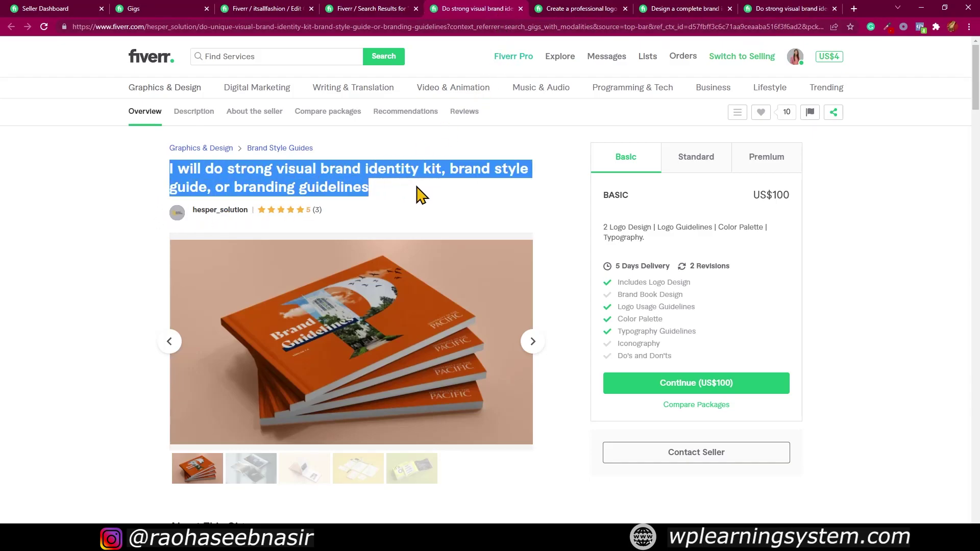
{"action": "scroll", "coordinate": [421, 194], "scroll_direction": "down", "scroll_amount": 8}
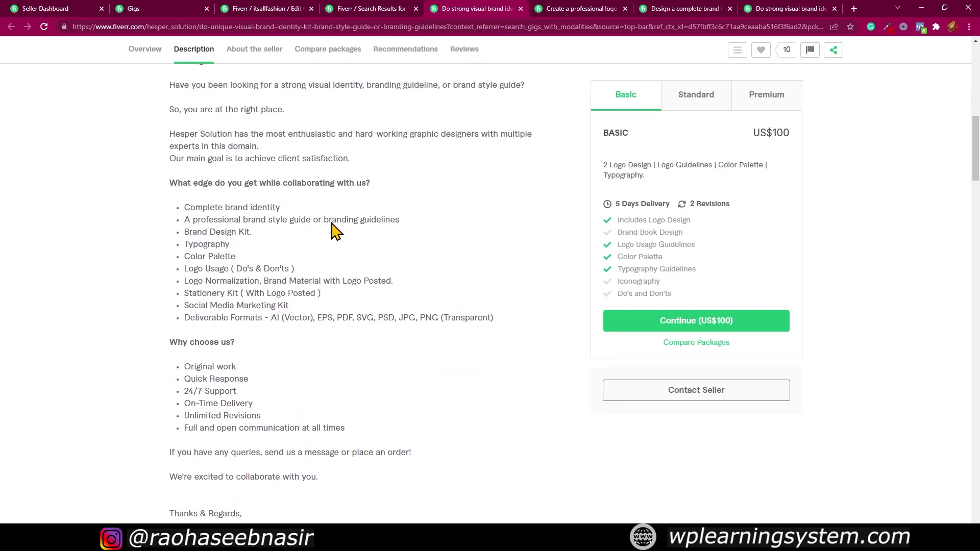
{"action": "scroll", "coordinate": [226, 220], "scroll_direction": "down", "scroll_amount": 1}
{"action": "left_click_drag", "start_coordinate": [166, 121], "coordinate": [394, 365]}
{"action": "scroll", "coordinate": [357, 332], "scroll_direction": "down", "scroll_amount": 3}
{"action": "left_click_drag", "start_coordinate": [183, 235], "coordinate": [274, 324]}
{"action": "scroll", "coordinate": [377, 300], "scroll_direction": "up", "scroll_amount": 5}
{"action": "left_click", "coordinate": [384, 258]}
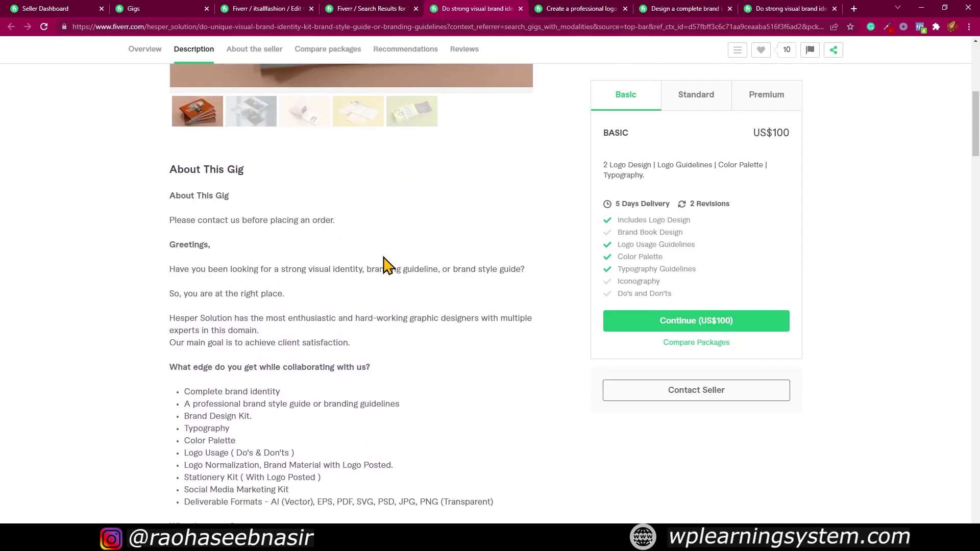
{"action": "scroll", "coordinate": [400, 268], "scroll_direction": "down", "scroll_amount": 2}
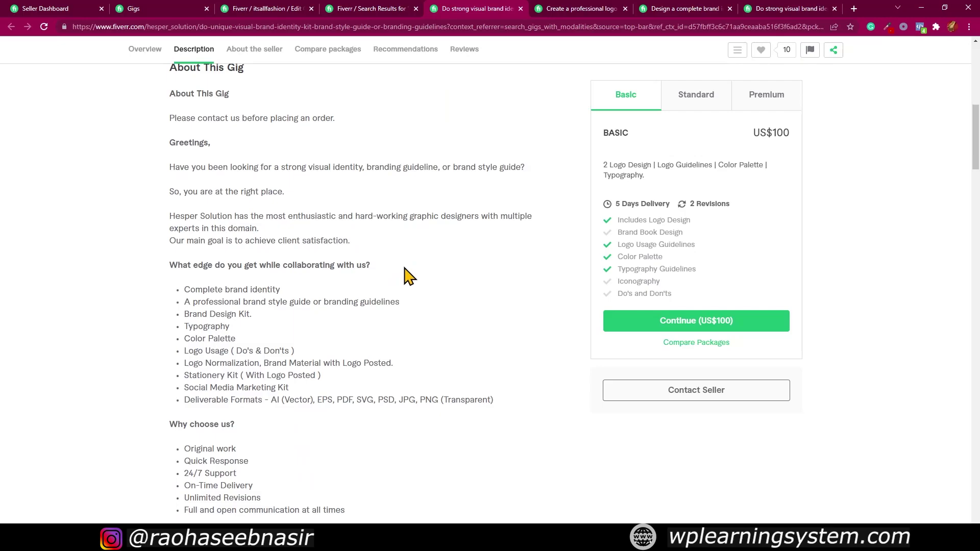
{"action": "scroll", "coordinate": [409, 270], "scroll_direction": "up", "scroll_amount": 2}
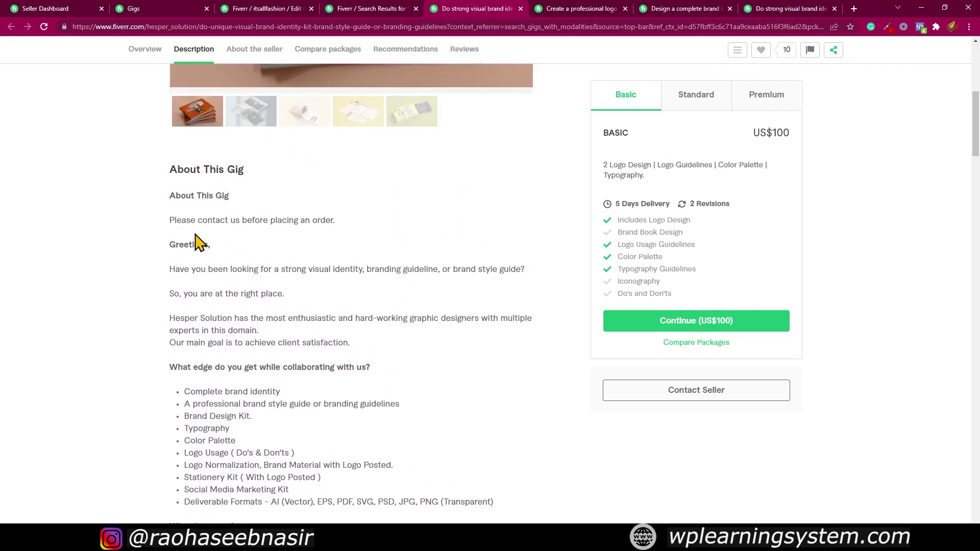
- Examine the end of the competitor gig's description, its buyer reviews and its related tags
{"action": "scroll", "coordinate": [221, 288], "scroll_direction": "down", "scroll_amount": 20}
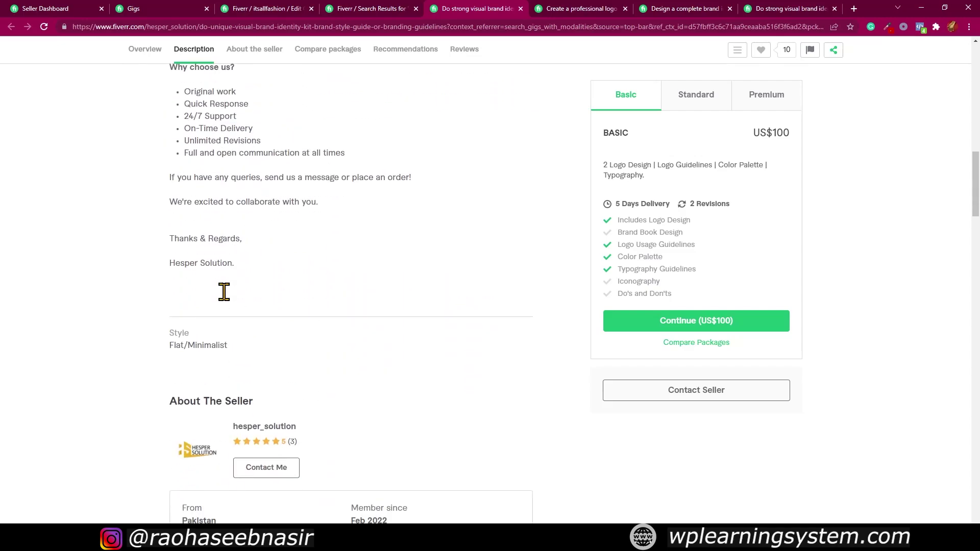
{"action": "scroll", "coordinate": [228, 298], "scroll_direction": "down", "scroll_amount": 20}
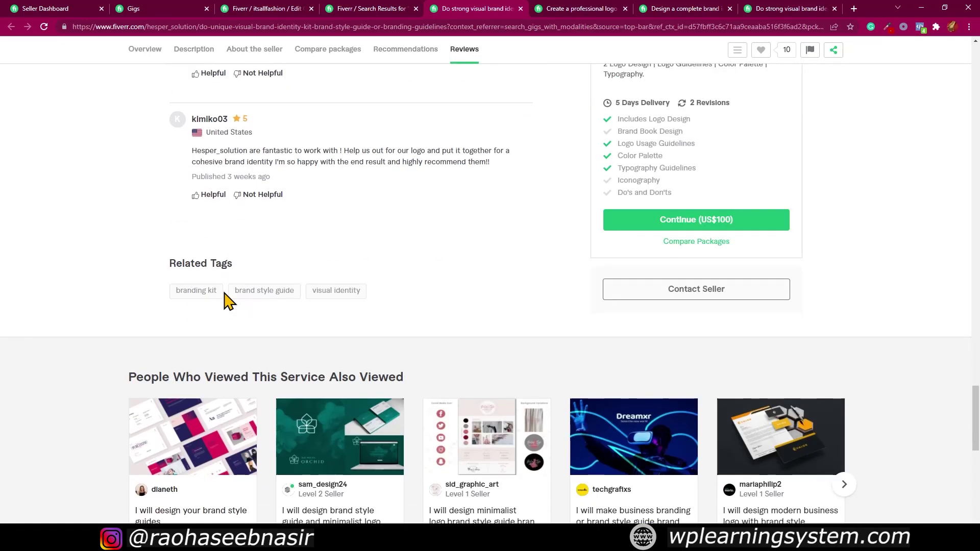
{"action": "scroll", "coordinate": [368, 337], "scroll_direction": "up", "scroll_amount": 8}
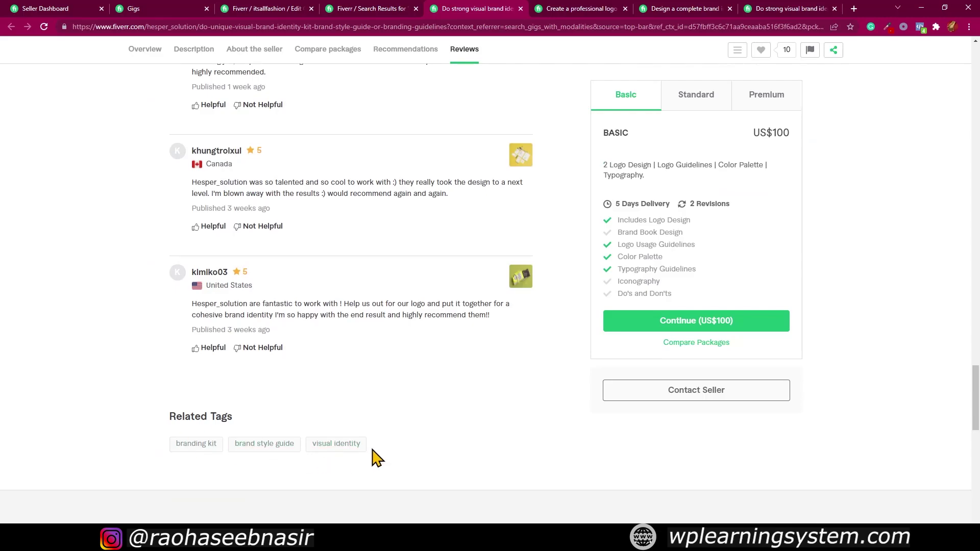
- Examine the competitor gig's package comparison and description start, and look through the other competing gigs already open
{"action": "scroll", "coordinate": [372, 450], "scroll_direction": "up", "scroll_amount": 15}
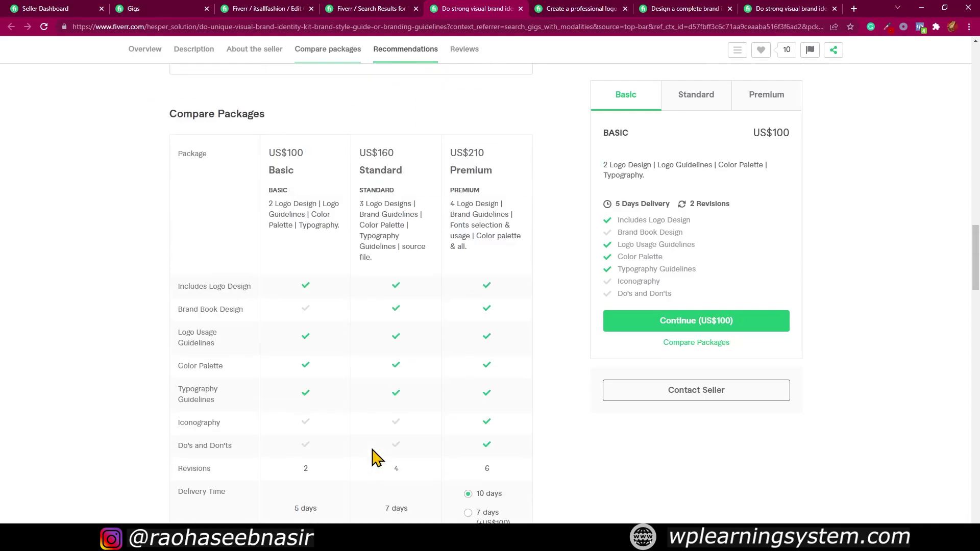
{"action": "scroll", "coordinate": [367, 444], "scroll_direction": "up", "scroll_amount": 3}
{"action": "scroll", "coordinate": [361, 437], "scroll_direction": "down", "scroll_amount": 2}
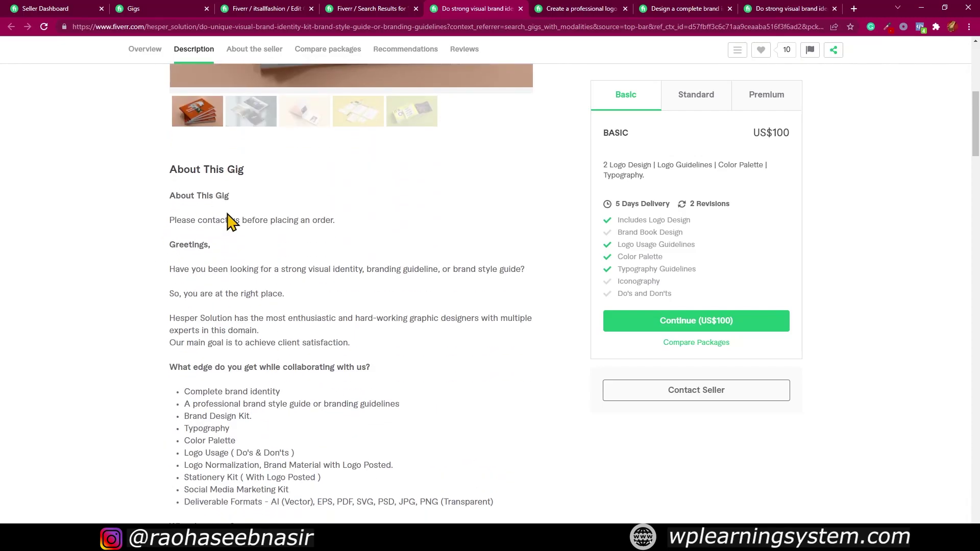
{"action": "left_click", "coordinate": [599, 9]}
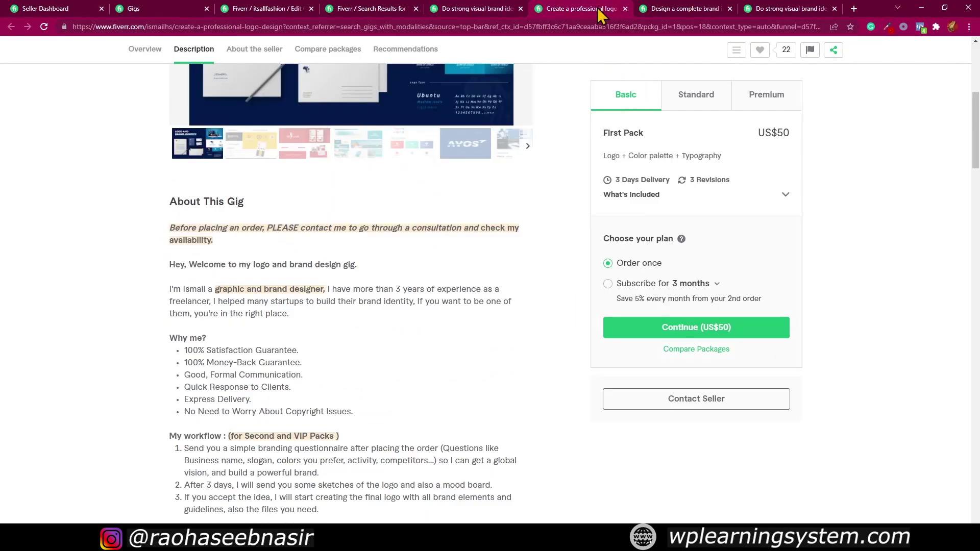
{"action": "left_click", "coordinate": [666, 9]}
{"action": "left_click", "coordinate": [784, 9]}
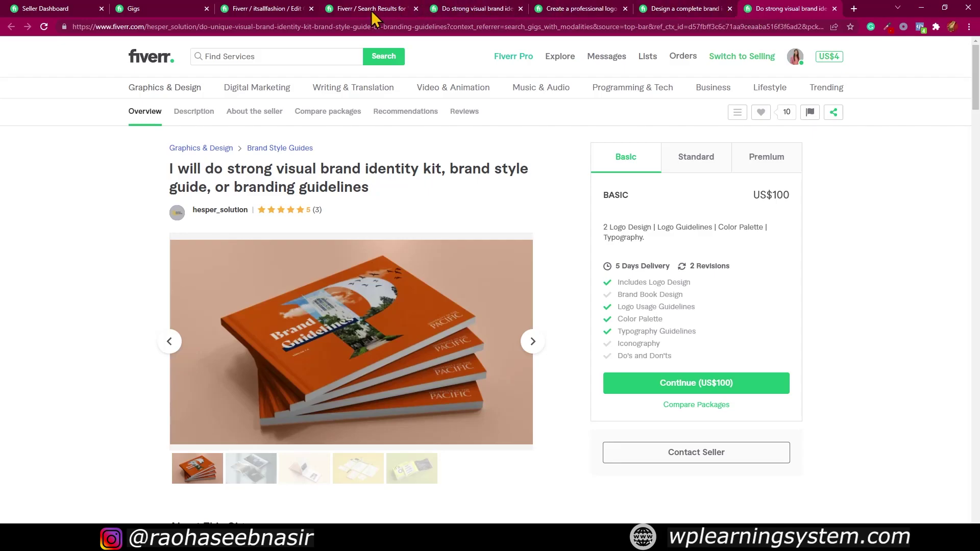
- Copy the gig title from the Overview section of the seller's own gig in edit mode
{"action": "left_click", "coordinate": [265, 10]}
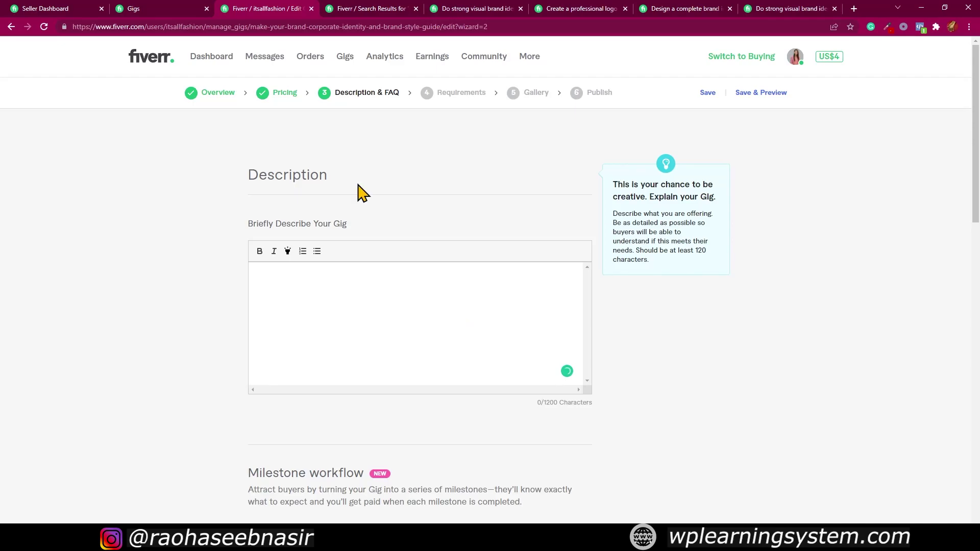
{"action": "left_click", "coordinate": [217, 96]}
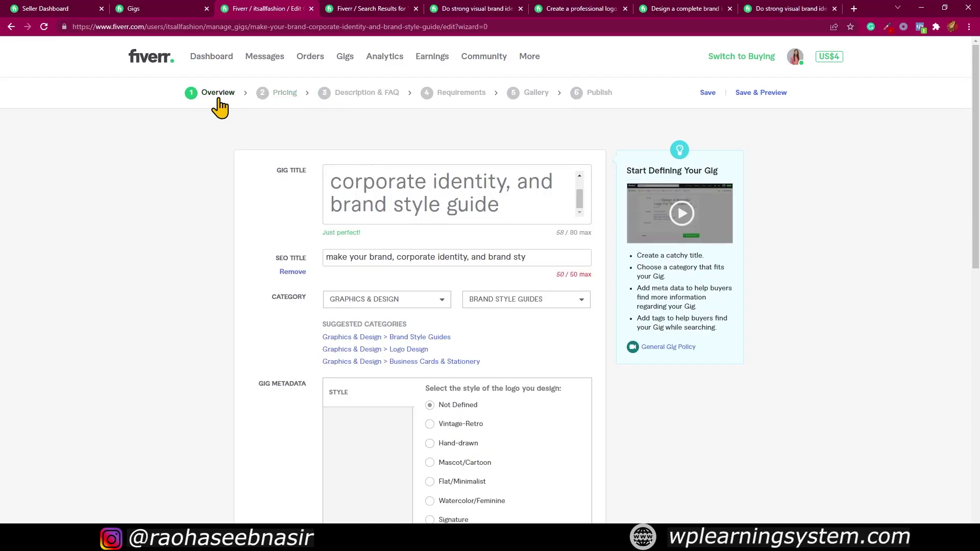
{"action": "left_click_drag", "start_coordinate": [513, 205], "coordinate": [376, 187]}
{"action": "key", "text": "ctrl+c"}
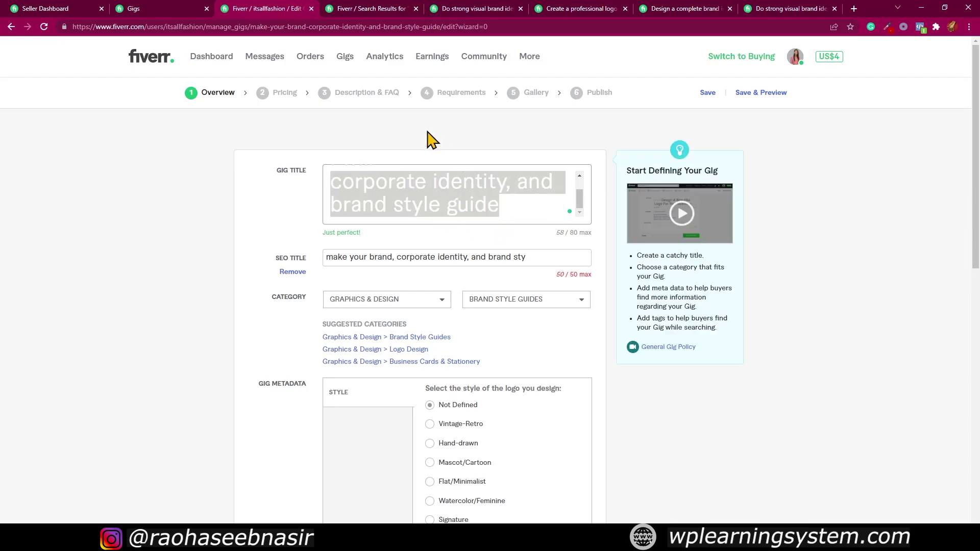
- Start the gig description with "Hi there! I will" followed by the copied title "make your brand, corporate identity, and brand style guide."
{"action": "left_click", "coordinate": [359, 96]}
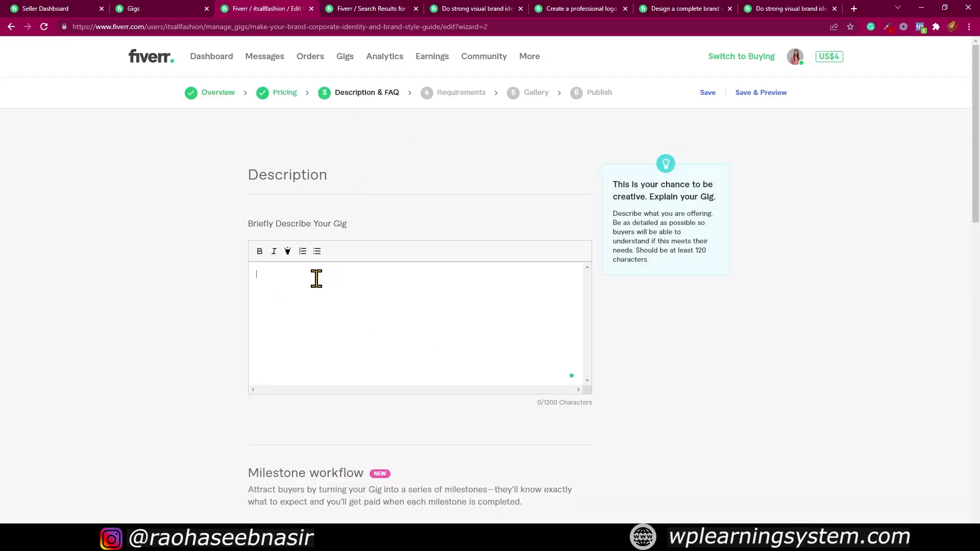
{"action": "type", "text": "Hi "}
{"action": "type", "text": "there!"}
{"action": "type", "text": " i am"}
{"action": "key", "text": "BackSpace"}
{"action": "key", "text": "BackSpace"}
{"action": "type", "text": "will"}
{"action": "key", "text": "ctrl+v"}
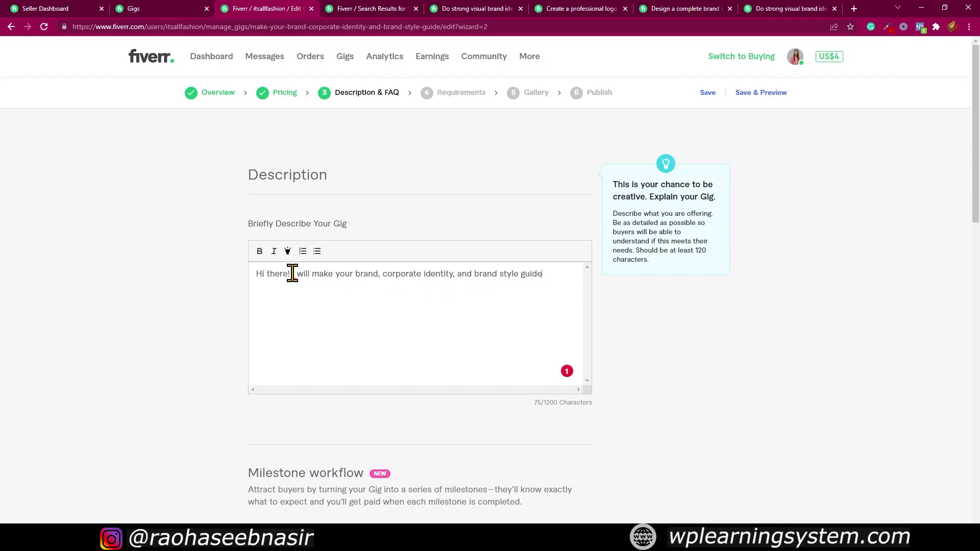
{"action": "left_click", "coordinate": [300, 288]}
{"action": "left_click", "coordinate": [569, 278]}
- Begin a second paragraph after a blank line with "Are looking for brand identity"
{"action": "key", "text": "Return"}
{"action": "key", "text": "Return"}
{"action": "type", "text": "Are"}
{"action": "type", "text": "looking fdor"}
{"action": "key", "text": "BackSpace"}
{"action": "key", "text": "BackSpace"}
{"action": "key", "text": "BackSpace"}
{"action": "type", "text": "our brand"}
{"action": "key", "text": "BackSpace"}
{"action": "key", "text": "BackSpace"}
{"action": "key", "text": "BackSpace"}
{"action": "key", "text": "BackSpace"}
{"action": "type", "text": "t"}
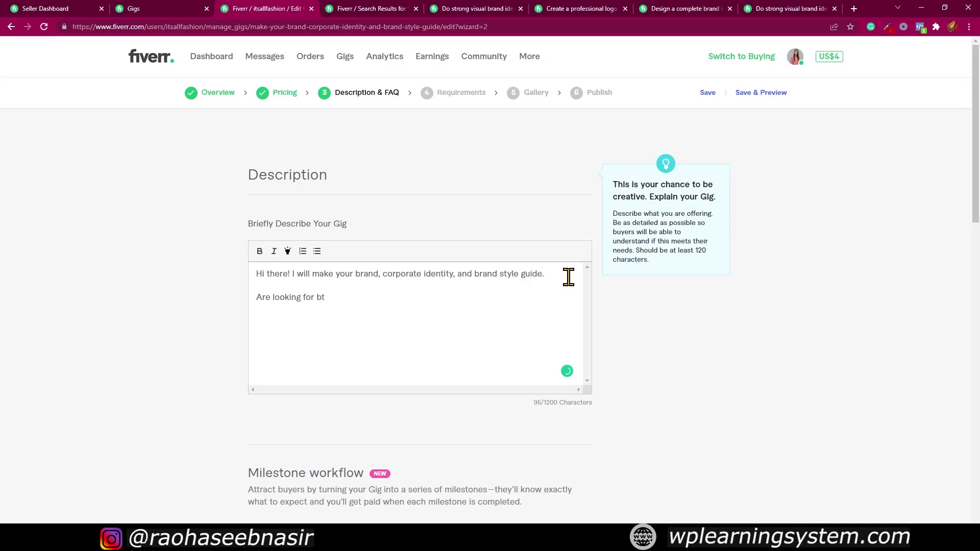
{"action": "type", "text": "rand identity"}
- Continue the second paragraph with ", Coprative identity and" plus a copy of "brand style guide." from the first line
{"action": "key", "text": "BackSpace"}
{"action": "type", "text": "."}
{"action": "key", "text": "BackSpace"}
{"action": "key", "text": "BackSpace"}
{"action": "type", "text": "THEN"}
{"action": "key", "text": "BackSpace"}
{"action": "key", "text": "BackSpace"}
{"action": "key", "text": "BackSpace"}
{"action": "key", "text": "BackSpace"}
{"action": "key", "text": "BackSpace"}
{"action": "type", "text": "."}
{"action": "key", "text": "BackSpace"}
{"action": "type", "text": "C"}
{"action": "key", "text": "BackSpace"}
{"action": "type", "text": "COR"}
{"action": "key", "text": "BackSpace"}
{"action": "key", "text": "BackSpace"}
{"action": "type", "text": "oprat"}
{"action": "type", "text": "ive "}
{"action": "type", "text": "identity"}
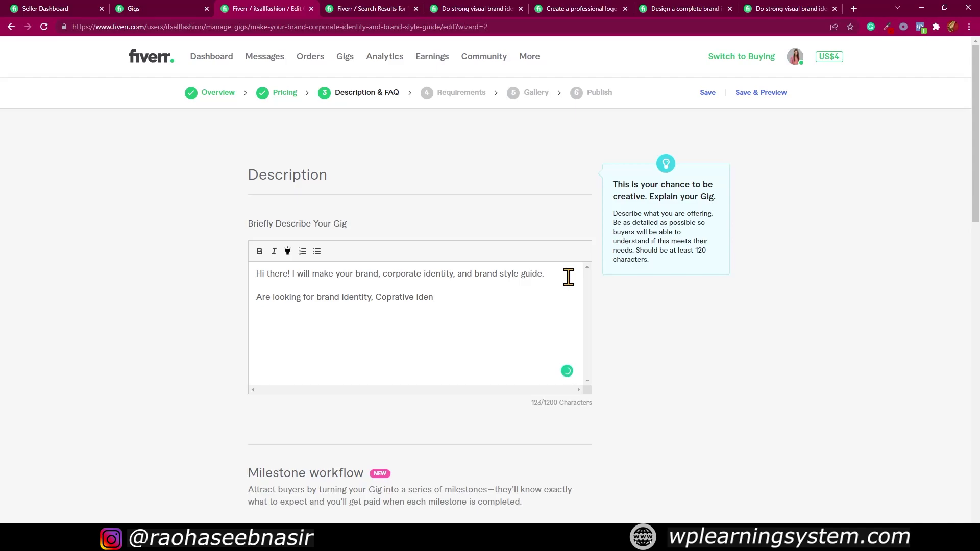
{"action": "type", "text": " and"}
{"action": "left_click_drag", "start_coordinate": [475, 274], "coordinate": [542, 277]}
{"action": "key", "text": "ctrl+c"}
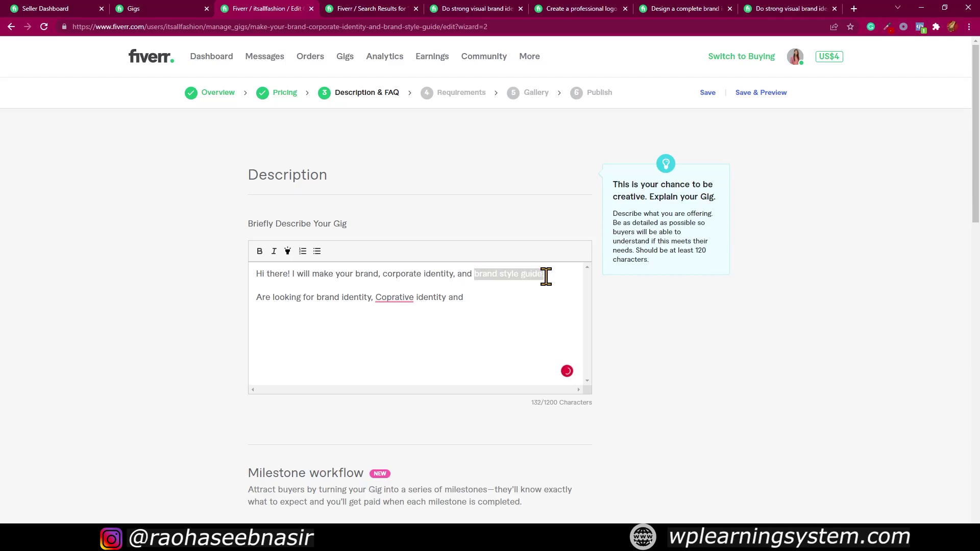
{"action": "left_click", "coordinate": [495, 300]}
{"action": "key", "text": "ctrl+v"}
- Apply the writing suggestions in the second paragraph: "Cooperative", a comma after "Cooperative identity", and "a" before "brand identity"
{"action": "mouse_move", "coordinate": [403, 295]}
{"action": "left_click", "coordinate": [405, 315]}
{"action": "mouse_move", "coordinate": [465, 298]}
{"action": "left_click", "coordinate": [466, 317]}
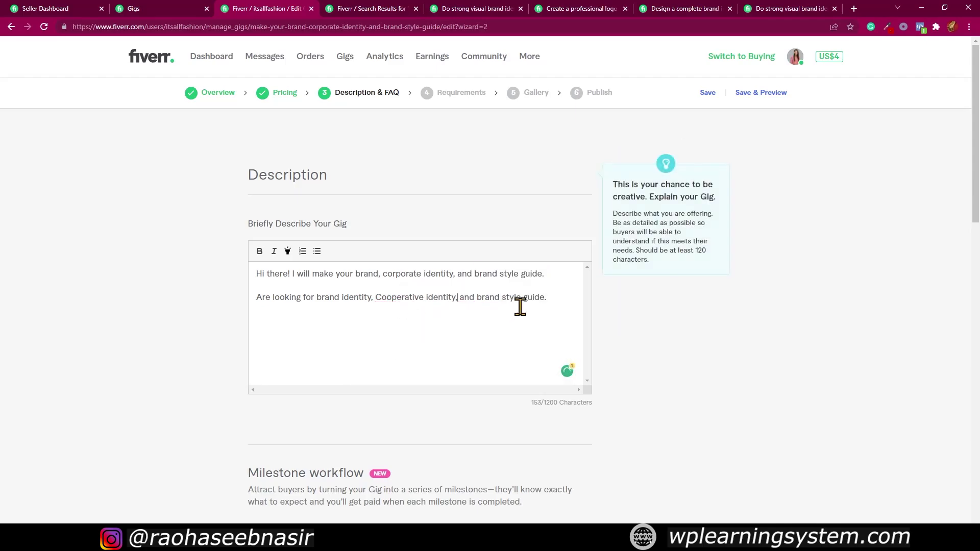
{"action": "left_click", "coordinate": [556, 300]}
{"action": "left_click", "coordinate": [341, 320]}
- Finish the second paragraph with "then you are at the right place?", applying the suggested grammar corrections
{"action": "left_click", "coordinate": [571, 302]}
{"action": "type", "text": "then you are at "}
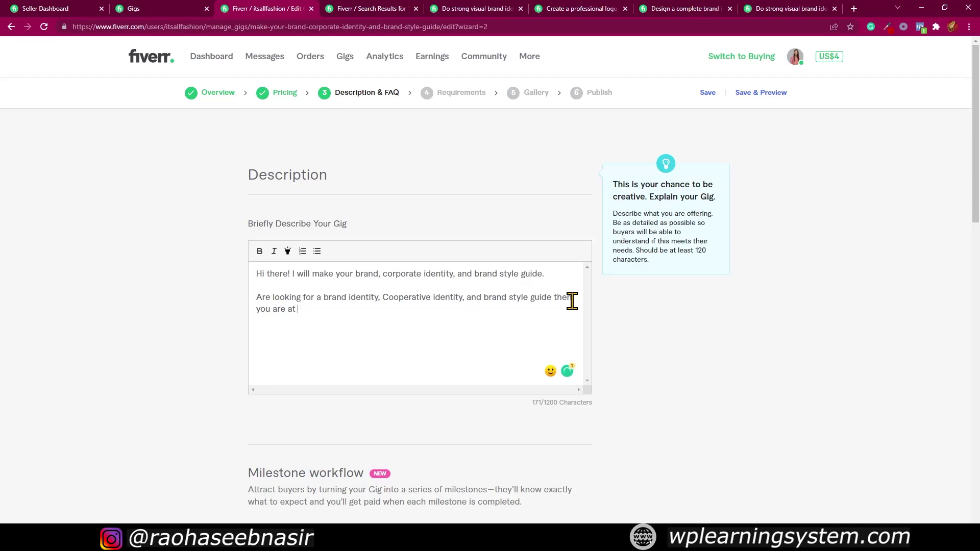
{"action": "type", "text": "right place ?"}
{"action": "left_click", "coordinate": [311, 327]}
{"action": "left_click", "coordinate": [366, 313]}
- Make "brand, corporate identity, and brand style guide." in the description's first line bold and highlighted
{"action": "left_click_drag", "start_coordinate": [549, 274], "coordinate": [349, 270]}
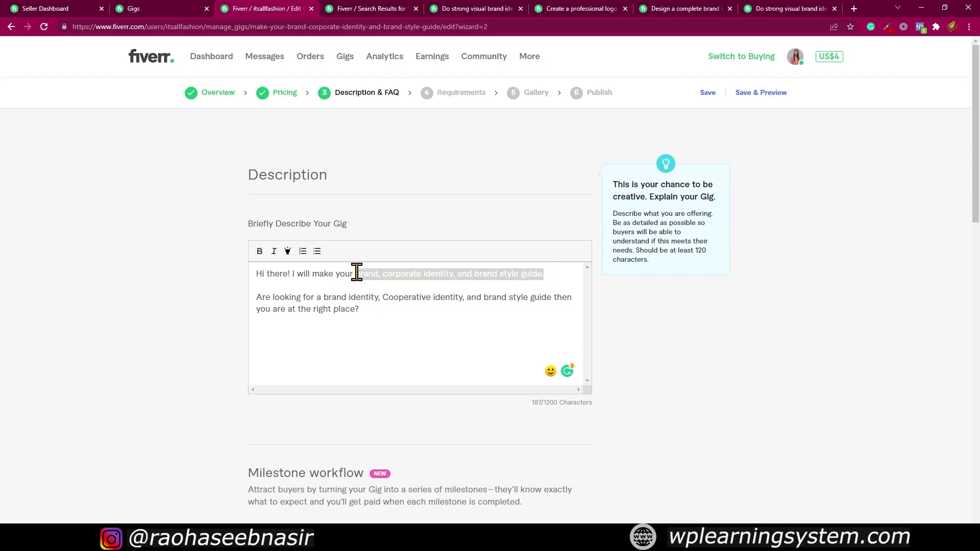
{"action": "left_click", "coordinate": [260, 253]}
{"action": "left_click", "coordinate": [287, 252]}
{"action": "left_click", "coordinate": [333, 274]}
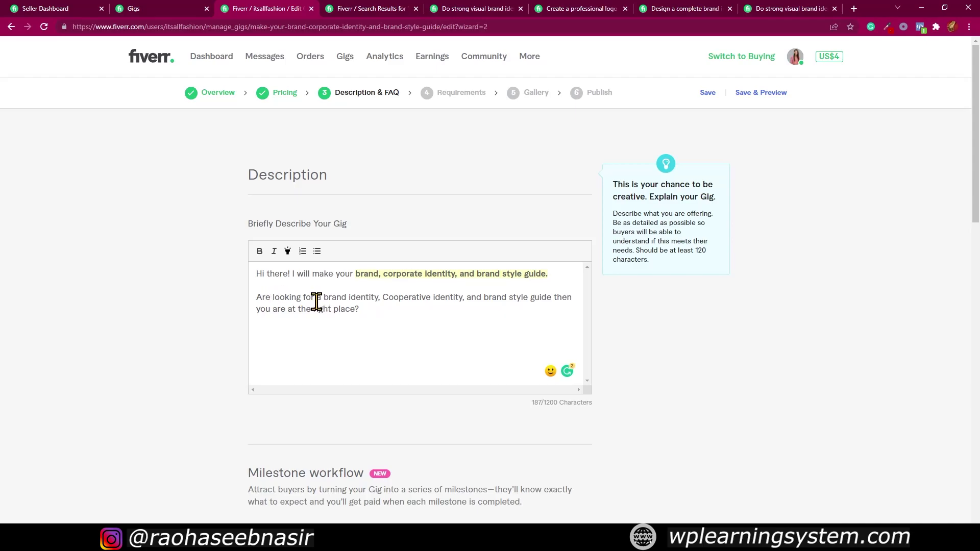
- Bold "brand identity", "Cooperative identity" and "brand style guide" in the second paragraph, and add a new line below it
{"action": "left_click_drag", "start_coordinate": [324, 297], "coordinate": [379, 299]}
{"action": "left_click", "coordinate": [260, 251]}
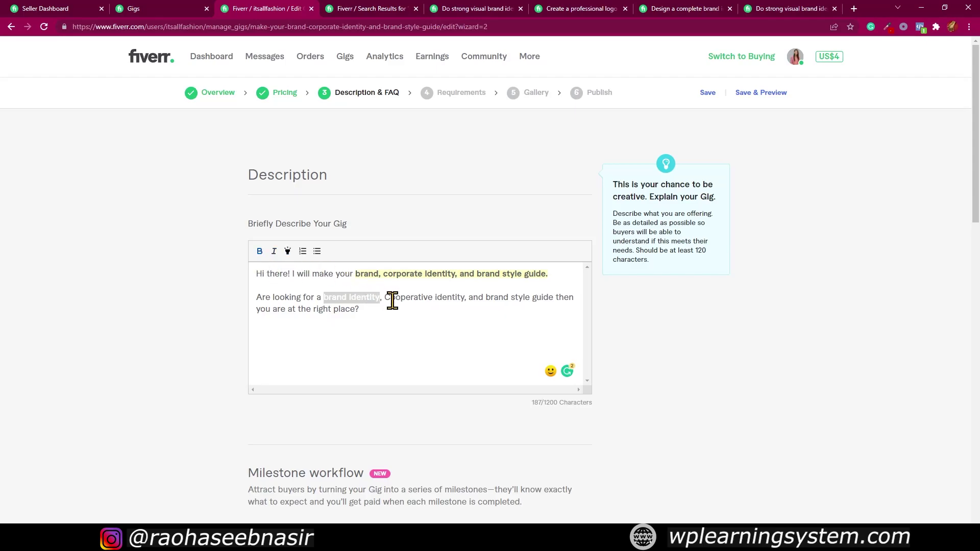
{"action": "left_click_drag", "start_coordinate": [386, 300], "coordinate": [558, 296]}
{"action": "left_click", "coordinate": [260, 251]}
{"action": "left_click", "coordinate": [260, 251]}
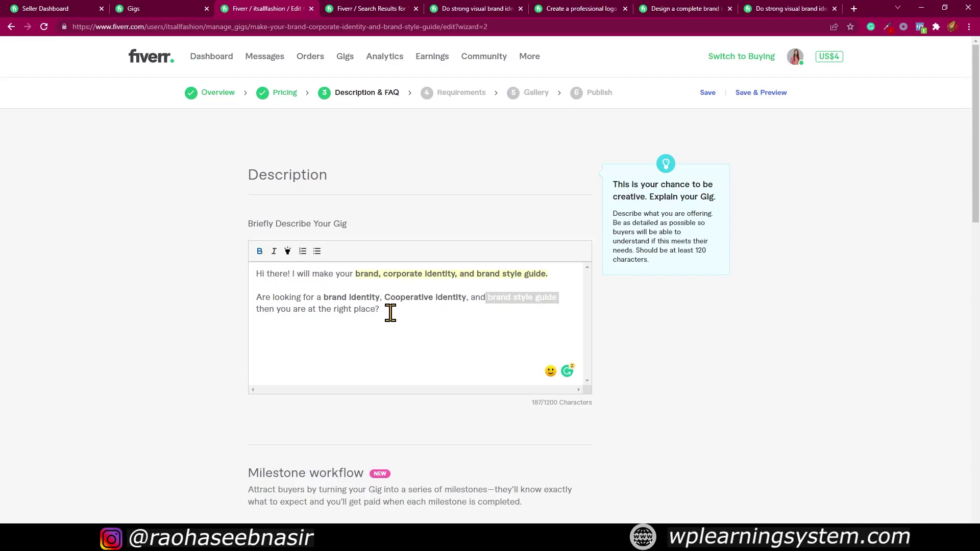
{"action": "left_click", "coordinate": [251, 336]}
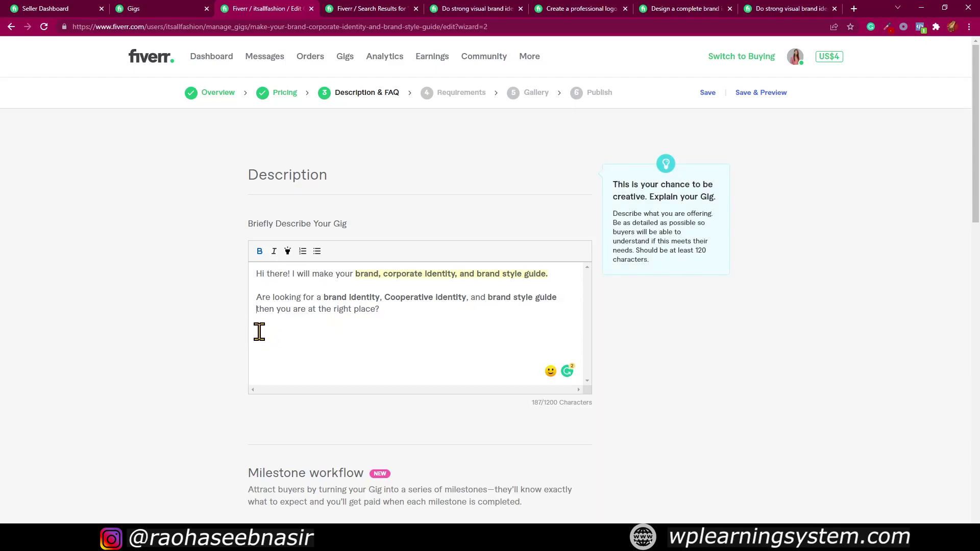
{"action": "key", "text": "Return"}
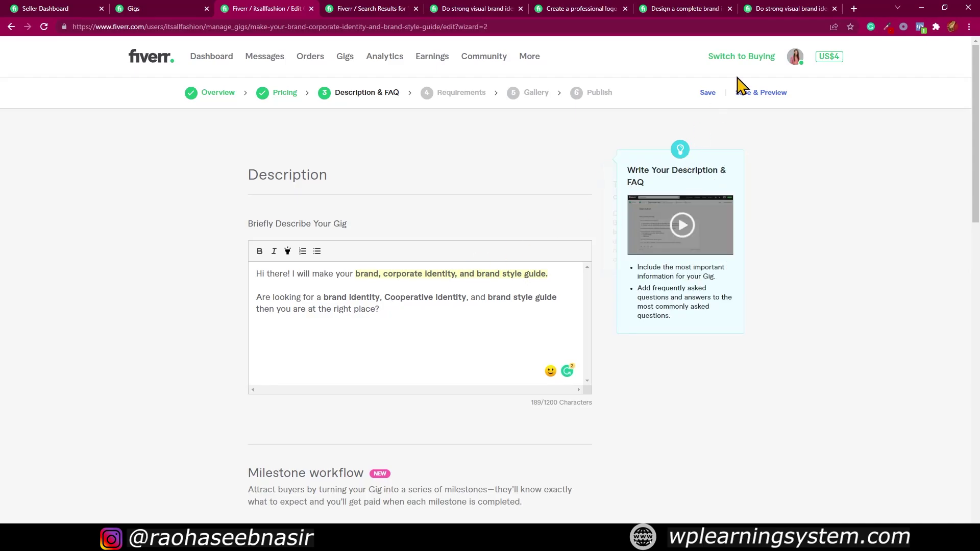
- Search Google for "tick symbol" in a new browser tab and copy the green ✅ emoji from the related question's answer
{"action": "left_click", "coordinate": [853, 8]}
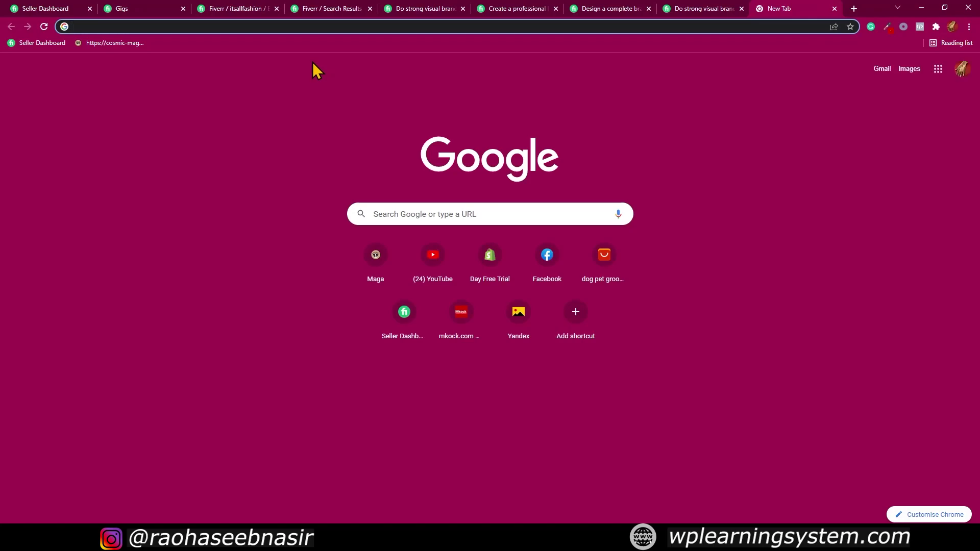
{"action": "type", "text": "tick sy"}
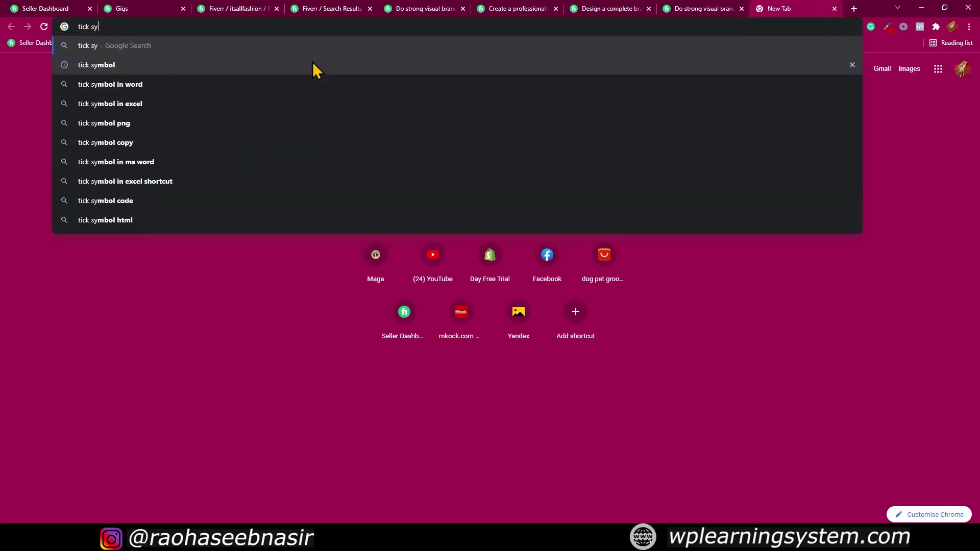
{"action": "left_click", "coordinate": [312, 69]}
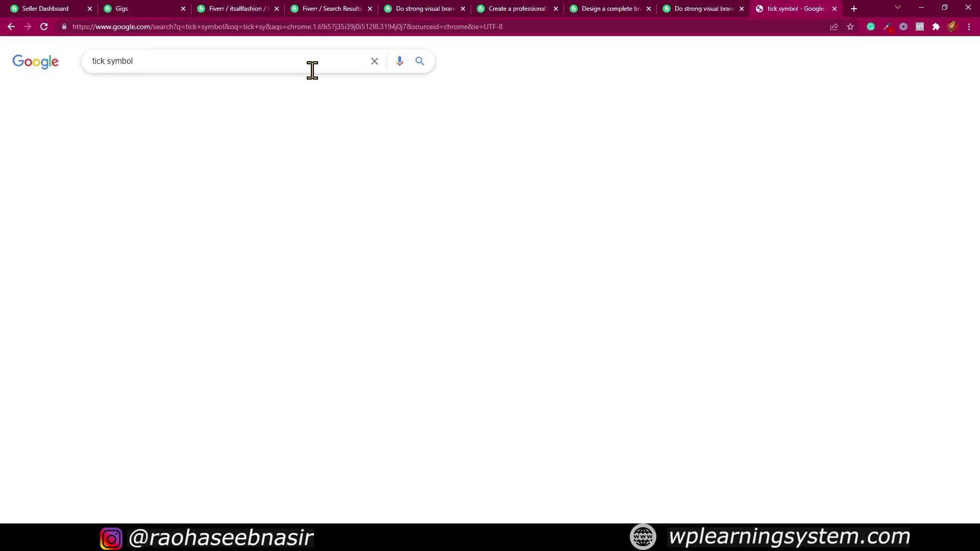
{"action": "scroll", "coordinate": [170, 247], "scroll_direction": "down", "scroll_amount": 4}
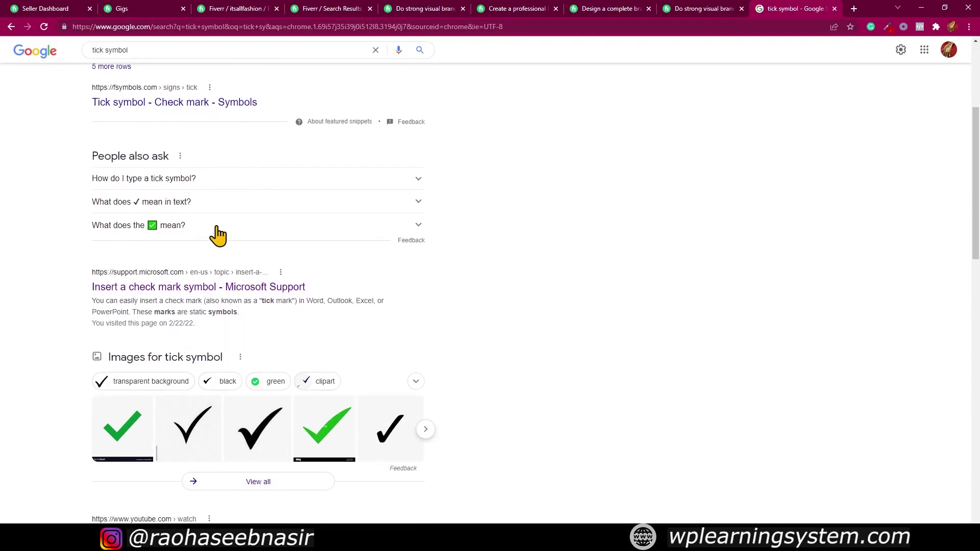
{"action": "left_click", "coordinate": [216, 230]}
{"action": "left_click_drag", "start_coordinate": [94, 242], "coordinate": [95, 242]}
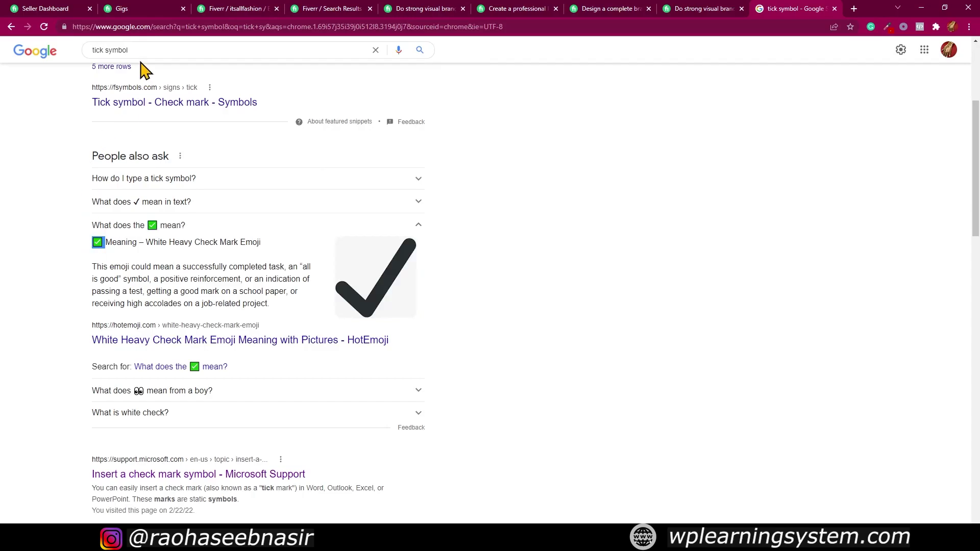
- Back in the gig description, insert the ✅ emoji below the second paragraph, followed by "My Services for your Brand"
{"action": "left_click", "coordinate": [269, 8]}
{"action": "left_click", "coordinate": [303, 345]}
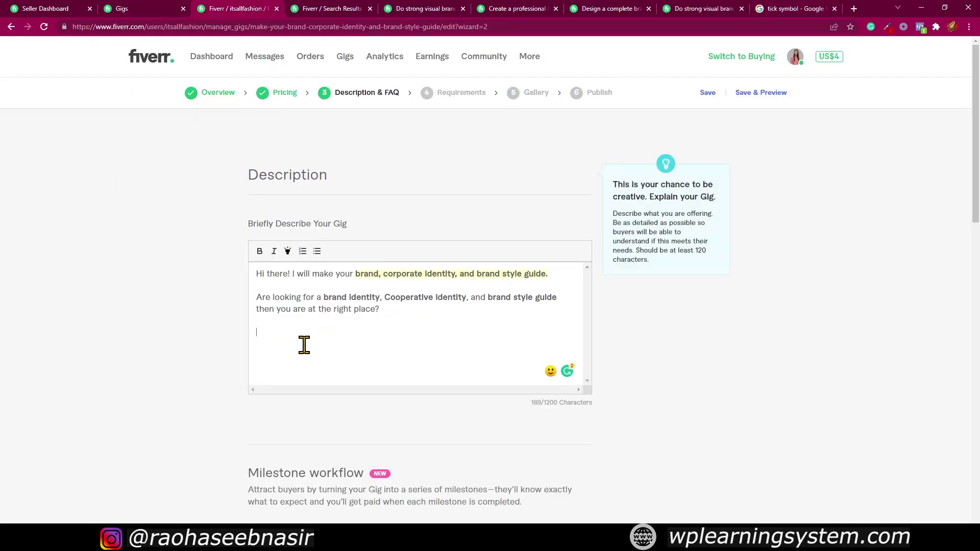
{"action": "key", "text": "ctrl+v"}
{"action": "type", "text": "m"}
{"action": "key", "text": "BackSpace"}
{"action": "type", "text": "M"}
{"action": "type", "text": "t"}
{"action": "key", "text": "BackSpace"}
{"action": "key", "text": "BackSpace"}
{"action": "key", "text": "BackSpace"}
{"action": "type", "text": "My Services for you're"}
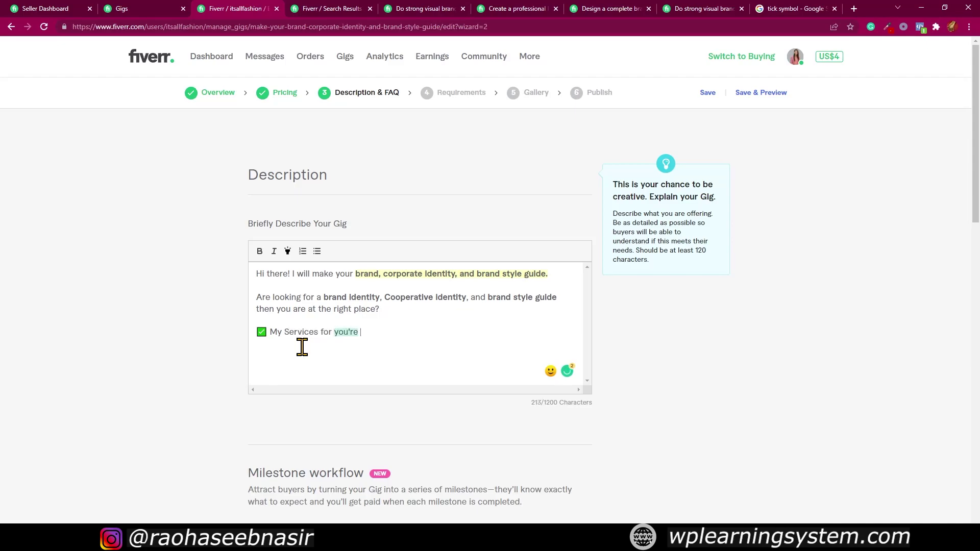
{"action": "key", "text": "BackSpace"}
{"action": "key", "text": "BackSpace"}
{"action": "key", "text": "BackSpace"}
{"action": "type", "text": "r Brand"}
- Complete the services heading with "Identity" and a closing ✅ emoji, and add a new line beneath it
{"action": "key", "text": "ctrl+v"}
{"action": "key", "text": "Return"}
{"action": "type", "text": "i"}
{"action": "key", "text": "BackSpace"}
{"action": "type", "text": "Identti"}
{"action": "key", "text": "BackSpace"}
{"action": "key", "text": "BackSpace"}
{"action": "type", "text": "it"}
{"action": "key", "text": "BackSpace"}
{"action": "type", "text": "ty"}
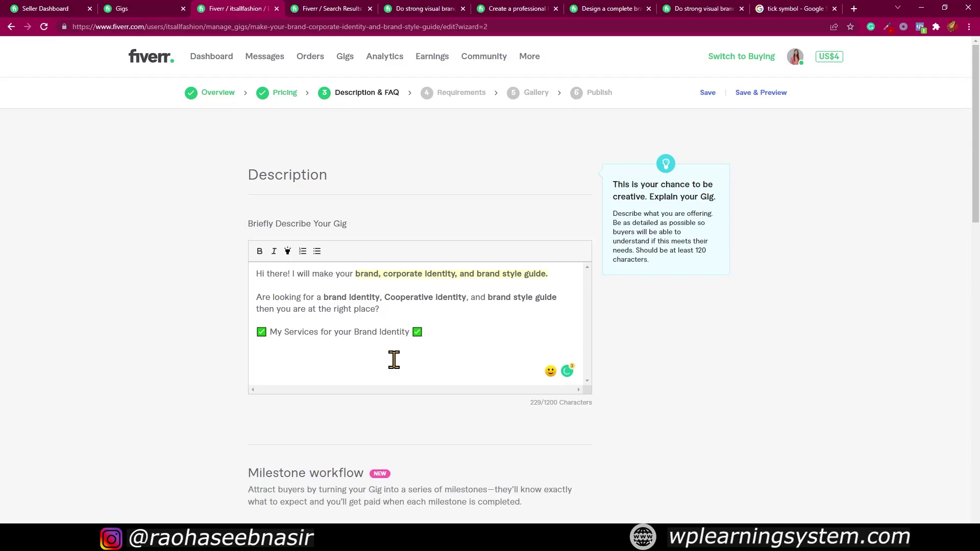
{"action": "left_click", "coordinate": [464, 333]}
{"action": "key", "text": "Return"}
{"action": "key", "text": "Return"}
{"action": "key", "text": "BackSpace"}
- Examine the open competitor gigs' descriptions, comparing their service lists, workflow and packages, and reasons to choose the seller
{"action": "left_click", "coordinate": [337, 10]}
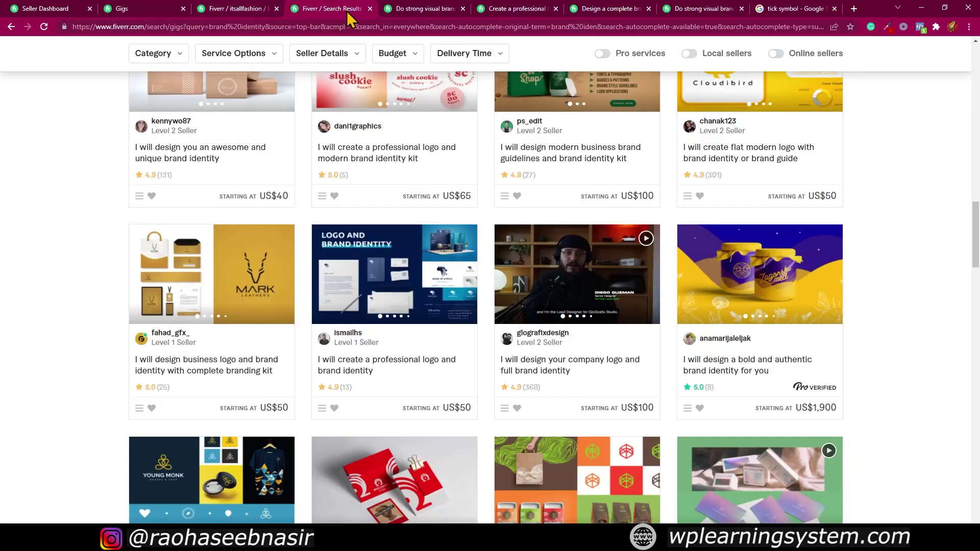
{"action": "left_click", "coordinate": [434, 16]}
{"action": "scroll", "coordinate": [405, 113], "scroll_direction": "down", "scroll_amount": 4}
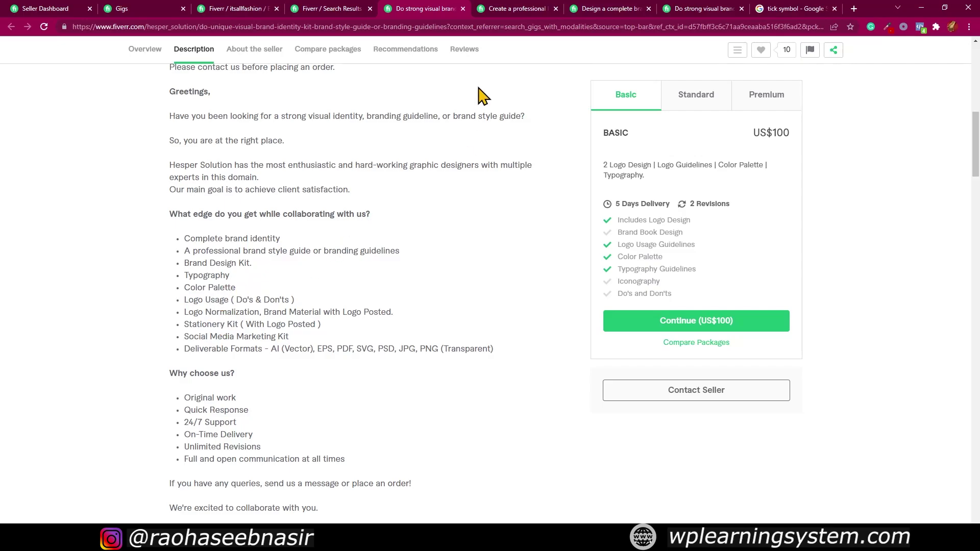
{"action": "key", "text": "ctrl+Tab"}
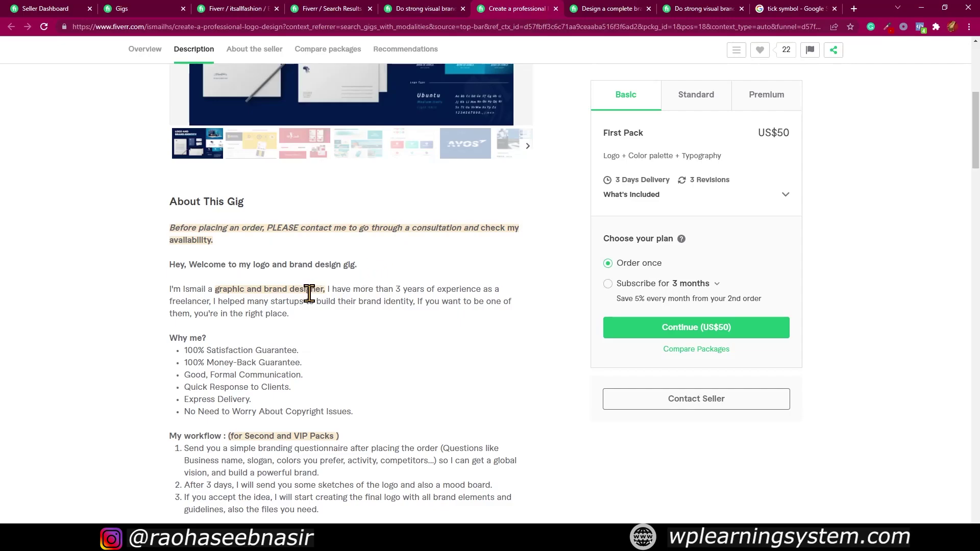
{"action": "scroll", "coordinate": [309, 296], "scroll_direction": "down", "scroll_amount": 2}
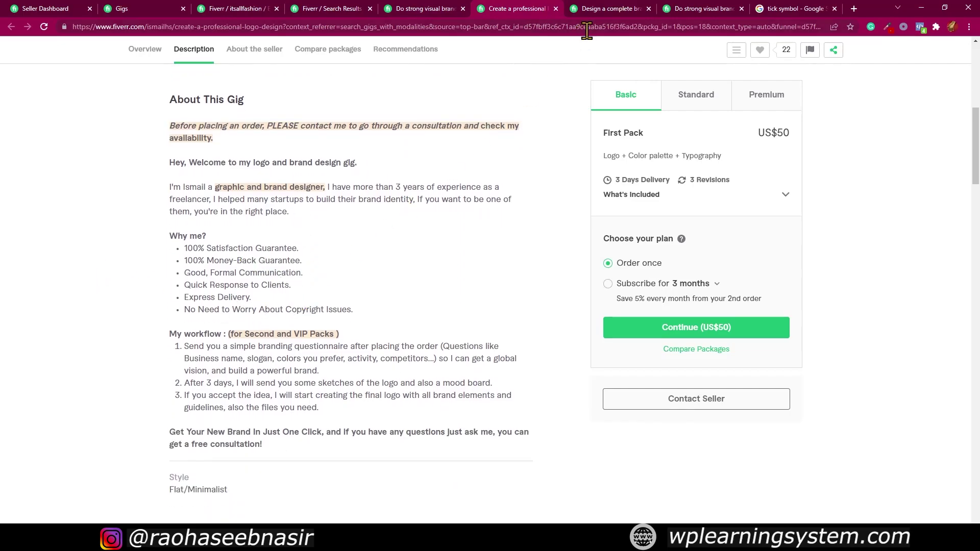
{"action": "key", "text": "ctrl+Tab"}
{"action": "scroll", "coordinate": [476, 179], "scroll_direction": "down", "scroll_amount": 10}
{"action": "scroll", "coordinate": [477, 179], "scroll_direction": "up", "scroll_amount": 4}
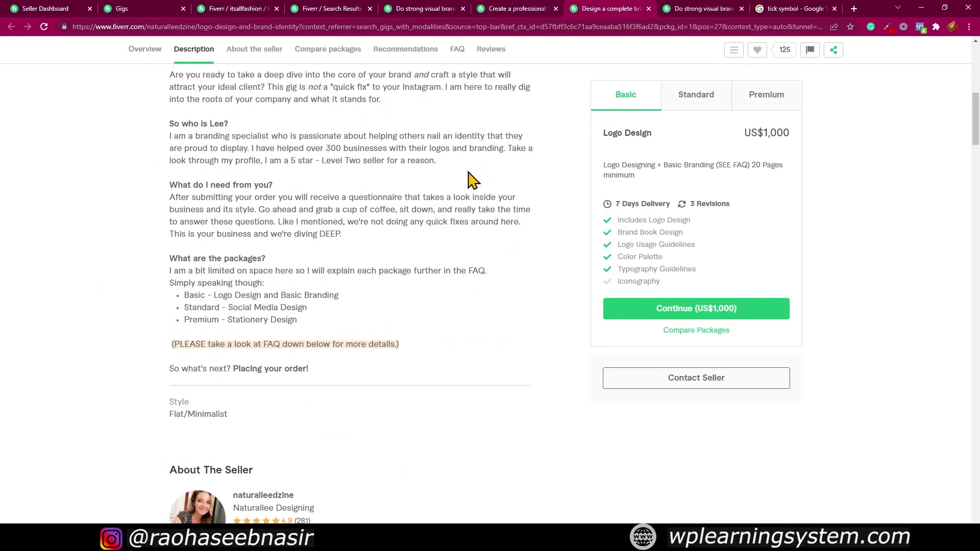
{"action": "left_click", "coordinate": [702, 13]}
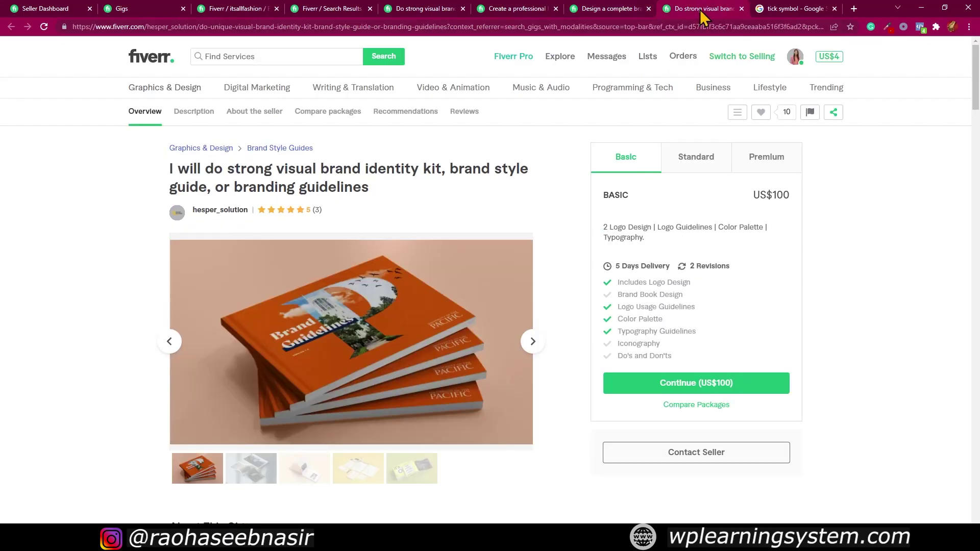
{"action": "scroll", "coordinate": [593, 78], "scroll_direction": "down", "scroll_amount": 7}
{"action": "scroll", "coordinate": [371, 168], "scroll_direction": "down", "scroll_amount": 3}
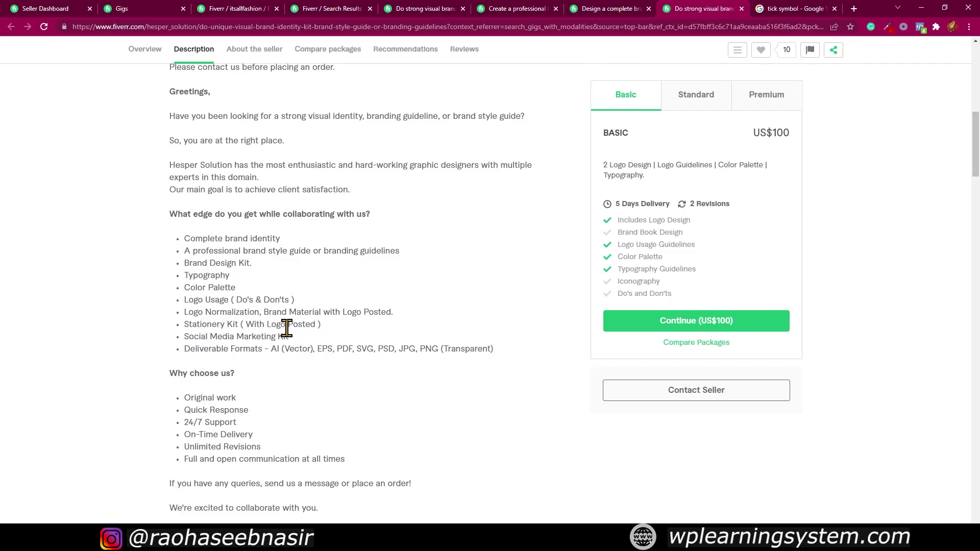
- Back in the gig description, enter "Fully Brand kit" as the first bullet under the services heading
{"action": "left_click", "coordinate": [229, 9]}
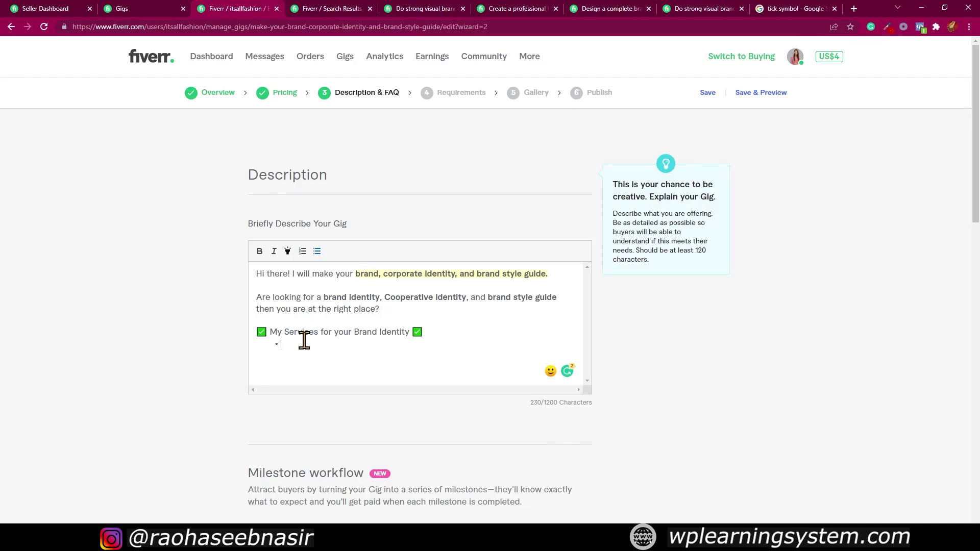
{"action": "type", "text": "Fully Branf"}
{"action": "key", "text": "BackSpace"}
{"action": "type", "text": "d kit"}
{"action": "key", "text": "Return"}
- Add the bullet "Proper company Identity" to the services list, followed by a new empty bullet
{"action": "type", "text": "p"}
{"action": "key", "text": "BackSpace"}
{"action": "type", "text": "PRI"}
{"action": "key", "text": "BackSpace"}
{"action": "key", "text": "BackSpace"}
{"action": "type", "text": "rop"}
{"action": "type", "text": "er co"}
{"action": "type", "text": "map"}
{"action": "key", "text": "BackSpace"}
{"action": "key", "text": "BackSpace"}
{"action": "key", "text": "BackSpace"}
{"action": "type", "text": "mpany"}
{"action": "type", "text": " logo"}
{"action": "type", "text": " ide"}
{"action": "key", "text": "BackSpace"}
{"action": "key", "text": "BackSpace"}
{"action": "key", "text": "BackSpace"}
{"action": "key", "text": "BackSpace"}
{"action": "key", "text": "BackSpace"}
{"action": "key", "text": "BackSpace"}
{"action": "key", "text": "BackSpace"}
{"action": "type", "text": "Identity"}
{"action": "key", "text": "Return"}
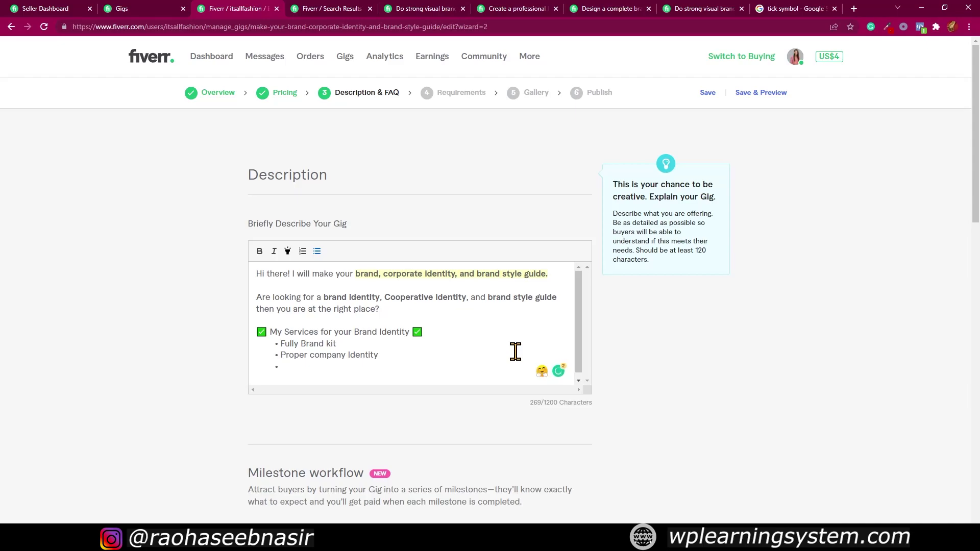
- Add the bullets "Branding and styling work" and "Cooperative identity design" to the services list
{"action": "type", "text": "Branding and styling work"}
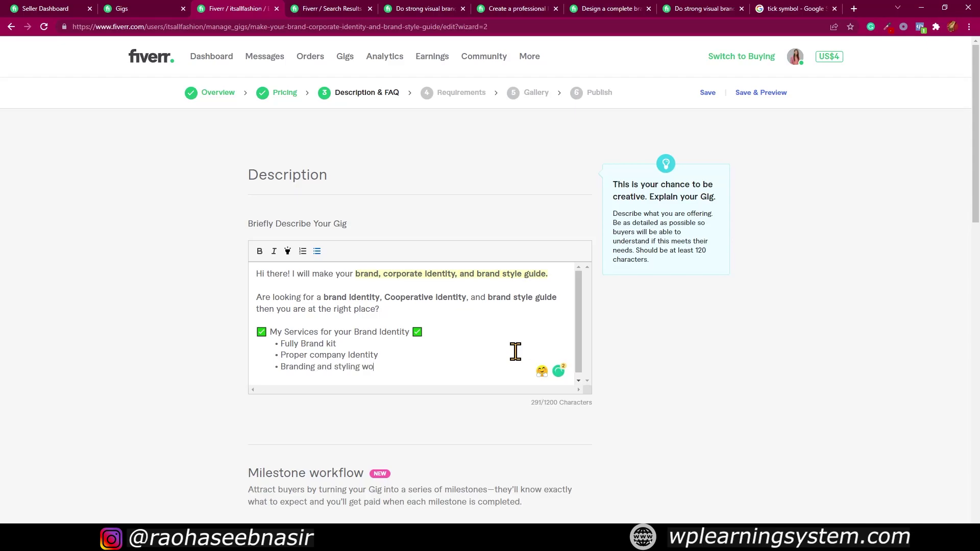
{"action": "key", "text": "Return"}
{"action": "scroll", "coordinate": [510, 341], "scroll_direction": "down", "scroll_amount": 1}
{"action": "type", "text": "Cop"}
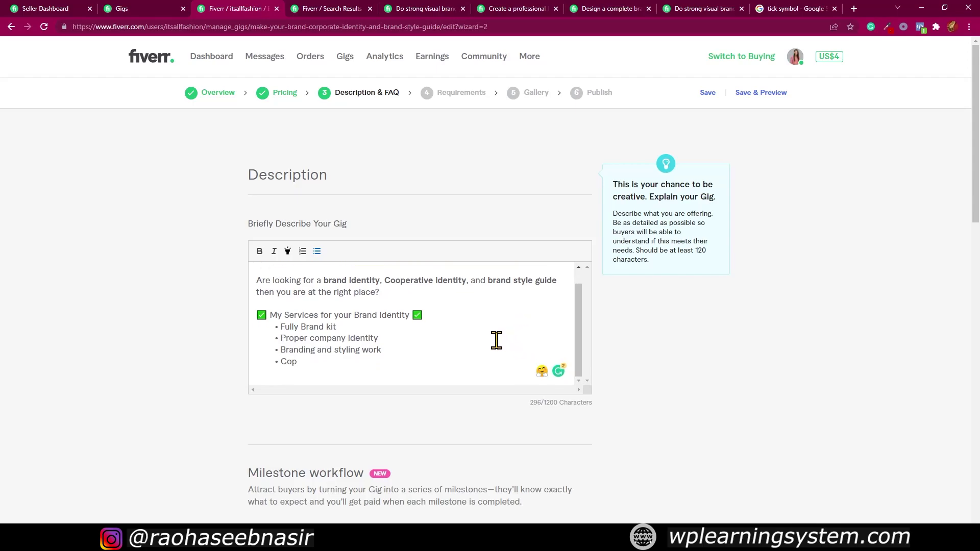
{"action": "key", "text": "BackSpace"}
{"action": "type", "text": "operative identity de"}
{"action": "type", "text": "ign"}
{"action": "key", "text": "BackSpace"}
{"action": "key", "text": "BackSpace"}
{"action": "type", "text": "sig"}
{"action": "left_click", "coordinate": [496, 340]}
{"action": "type", "text": "n"}
{"action": "key", "text": "Return"}
{"action": "key", "text": "ctrl+z"}
{"action": "key", "text": "ctrl+z"}
{"action": "key", "text": "ctrl+z"}
{"action": "type", "text": "gn"}
{"action": "key", "text": "Return"}
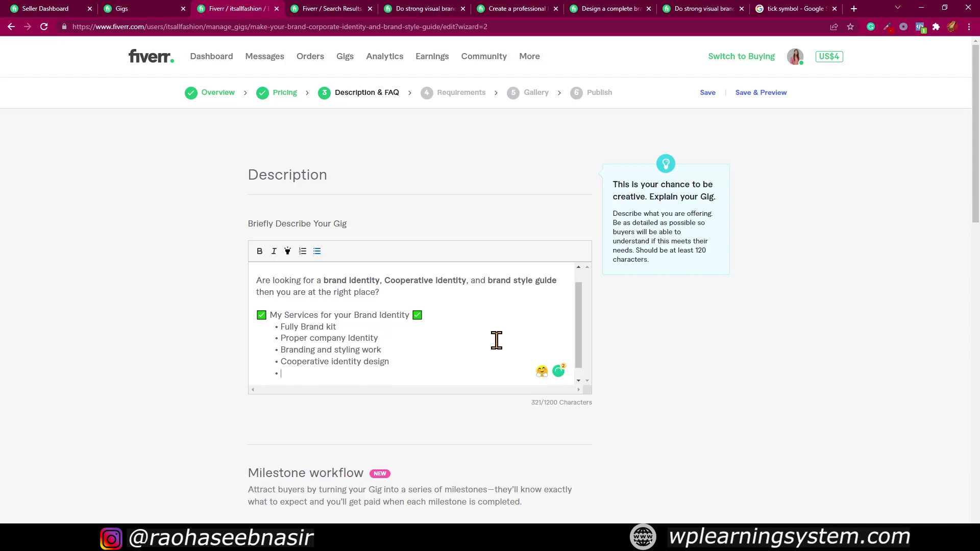
{"action": "scroll", "coordinate": [495, 340], "scroll_direction": "up", "scroll_amount": 1}
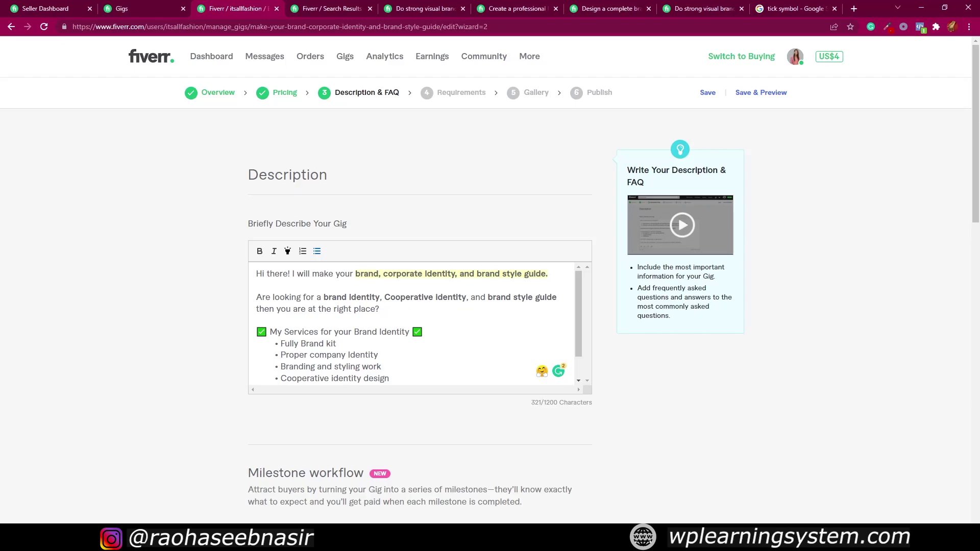
{"action": "left_click", "coordinate": [386, 379]}
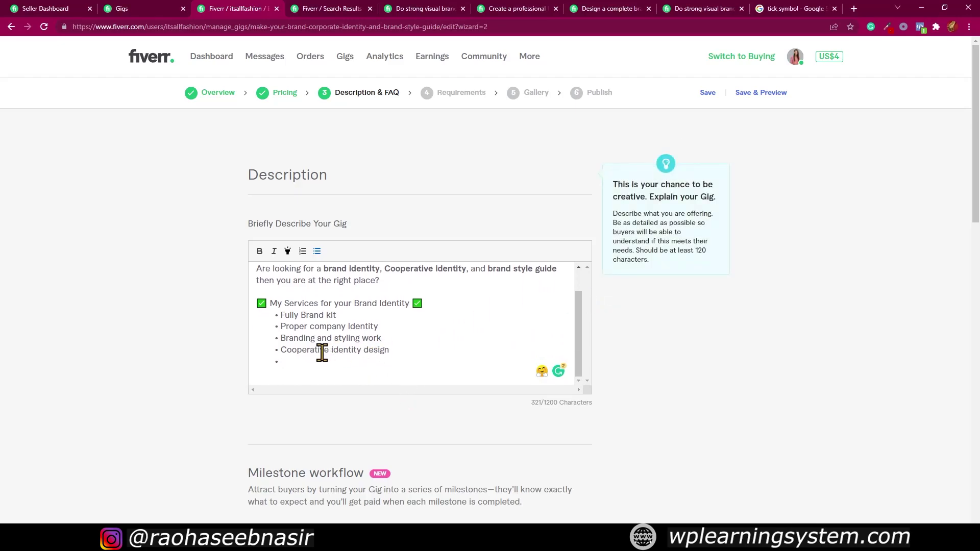
{"action": "type", "text": "Logi"}
{"action": "key", "text": "BackSpace"}
{"action": "key", "text": "BackSpace"}
{"action": "key", "text": "BackSpace"}
{"action": "type", "text": "L"}
{"action": "key", "text": "BackSpace"}
{"action": "key", "text": "BackSpace"}
{"action": "key", "text": "ctrl+z"}
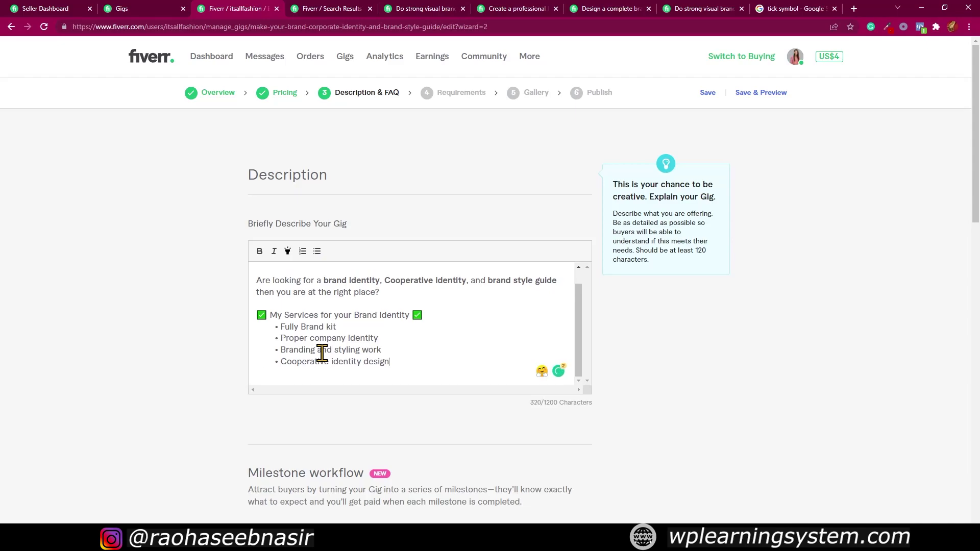
- Add the bullet "Webiste logo identity" below "Cooperative identity design" in the services list
{"action": "type", "text": "WE"}
{"action": "key", "text": "BackSpace"}
{"action": "type", "text": "ebiste "}
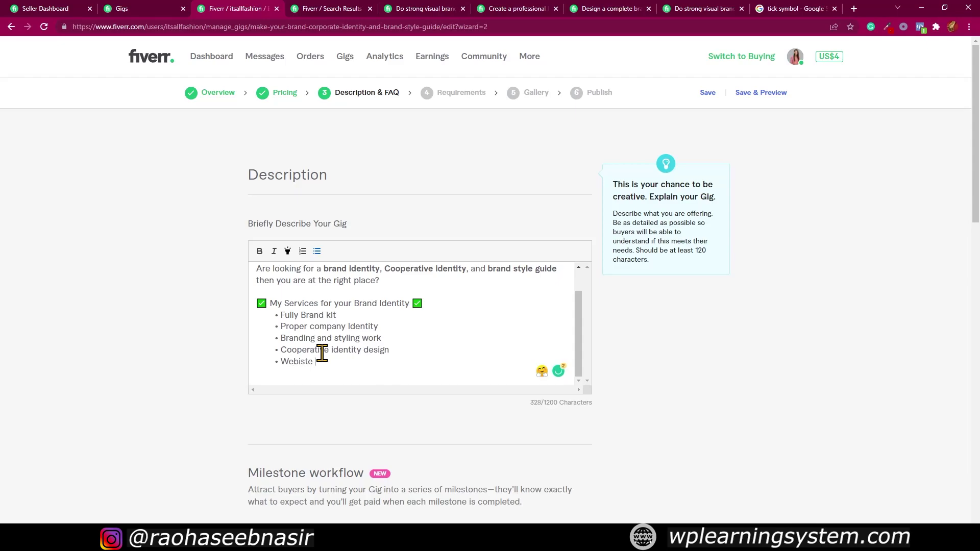
{"action": "type", "text": "logo identity"}
{"action": "key", "text": "Return"}
- Add the bullets "Banner identity" and "Buiness card design" to the services list
{"action": "type", "text": "Banner"}
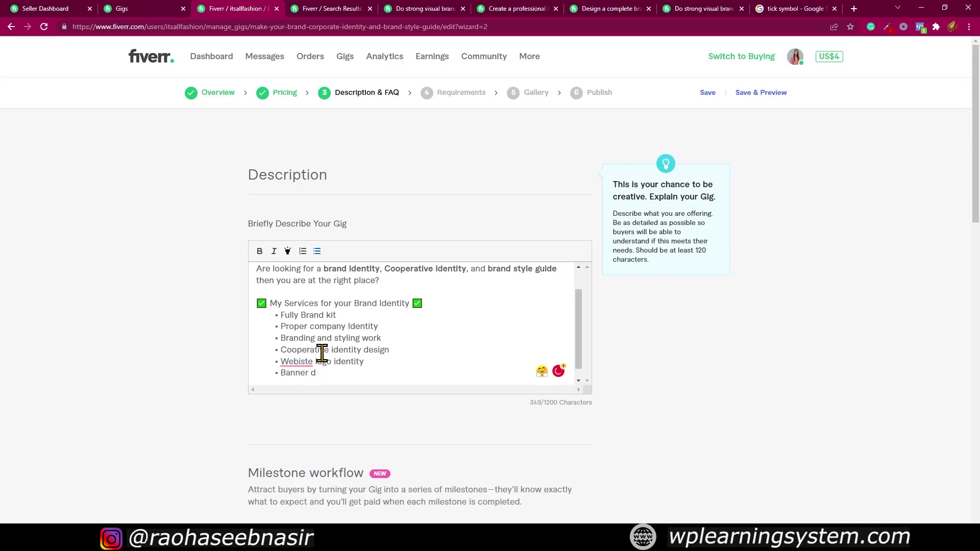
{"action": "type", "text": " identity"}
{"action": "key", "text": "Return"}
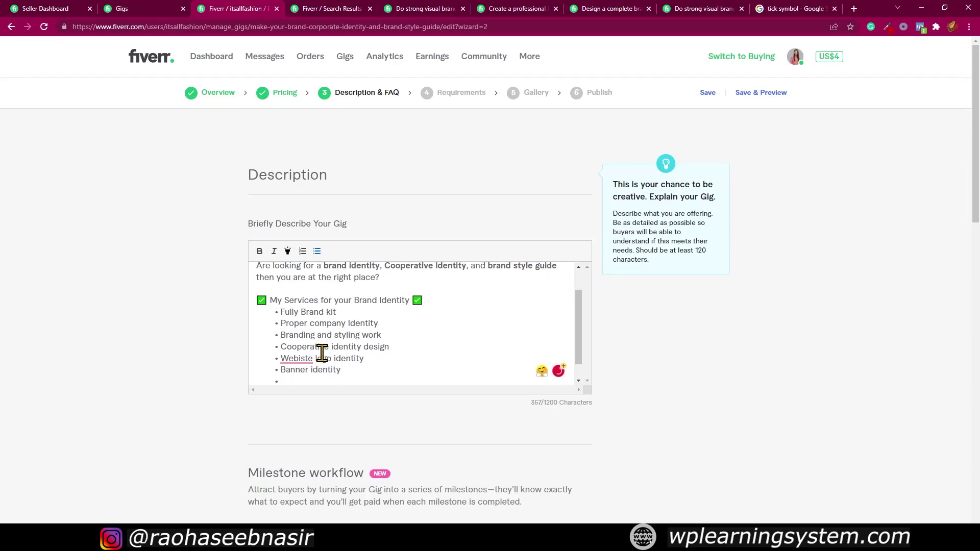
{"action": "scroll", "coordinate": [340, 336], "scroll_direction": "down", "scroll_amount": 1}
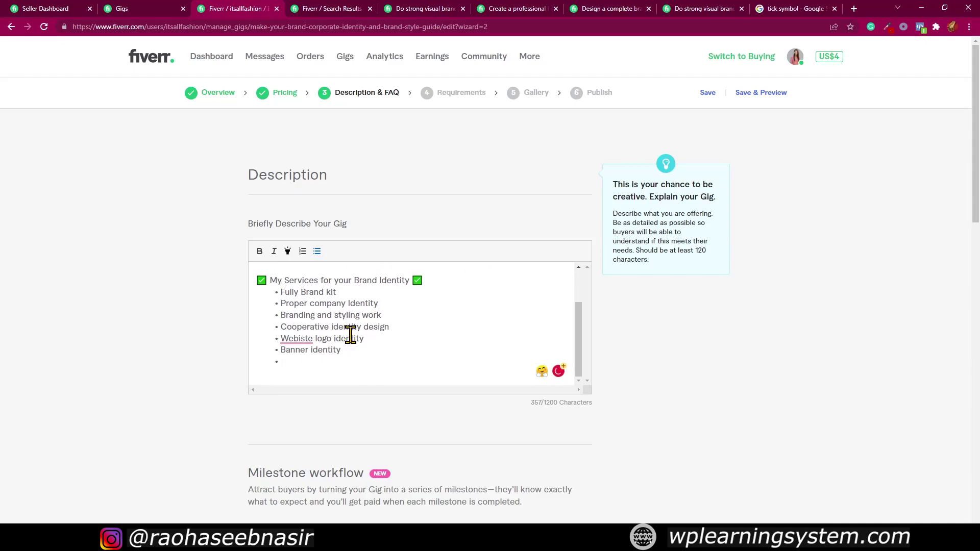
{"action": "type", "text": "Buiness card design"}
{"action": "key", "text": "Return"}
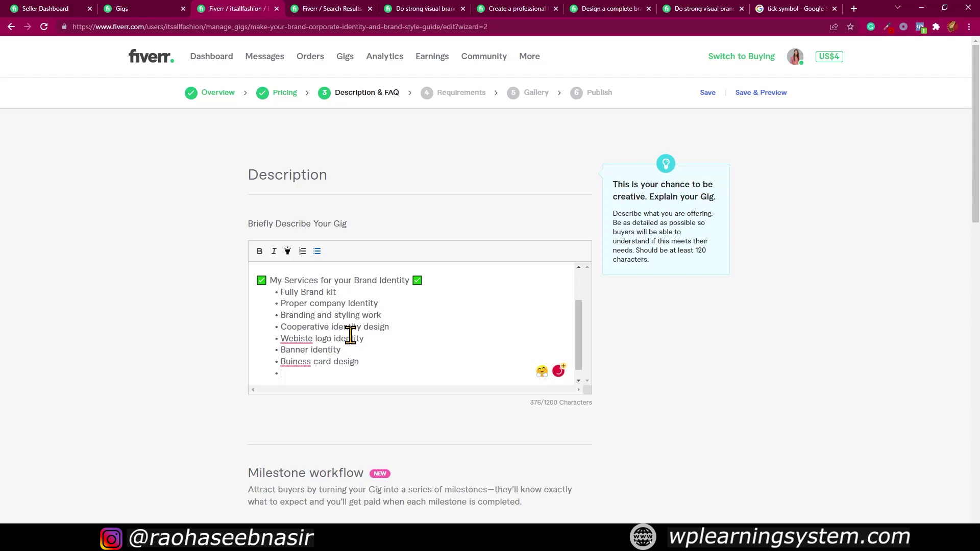
- Check the competitor gigs for more service ideas, and correct the misspelled words in the services list to "Website" and "Business"
{"action": "left_click", "coordinate": [514, 11]}
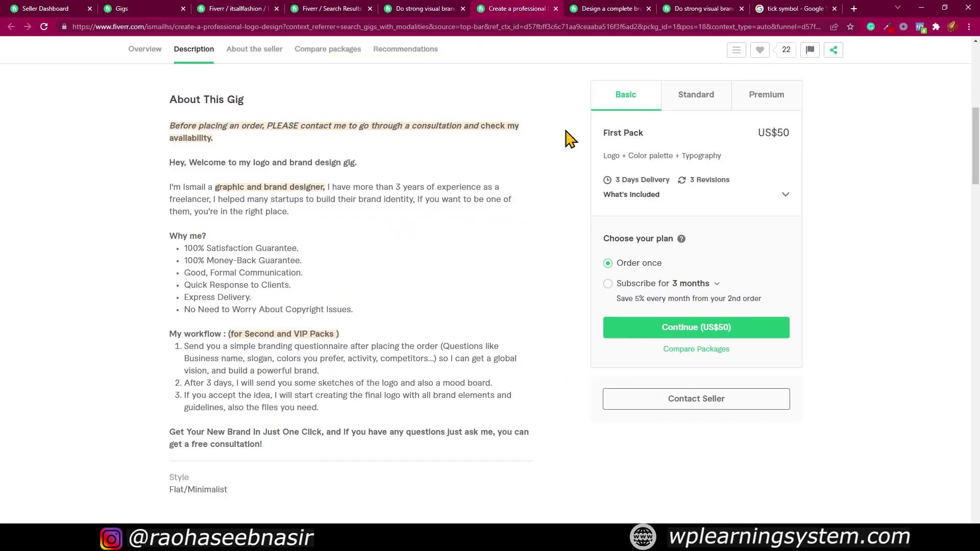
{"action": "left_click", "coordinate": [619, 11]}
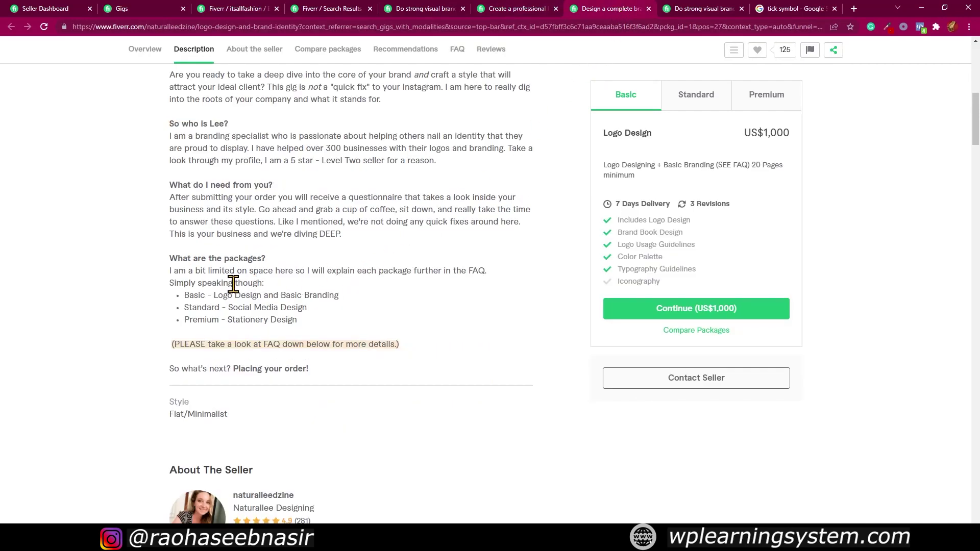
{"action": "left_click", "coordinate": [730, 9]}
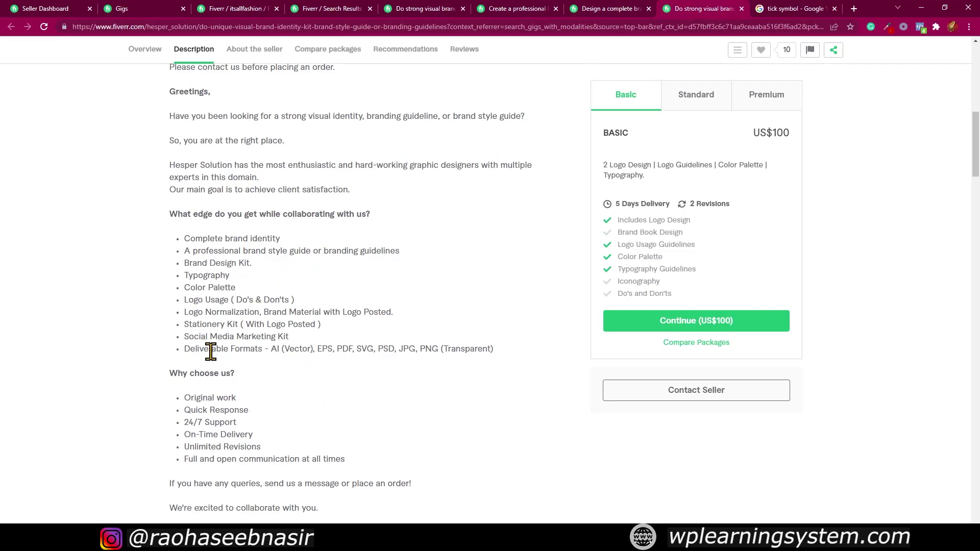
{"action": "left_click", "coordinate": [247, 10]}
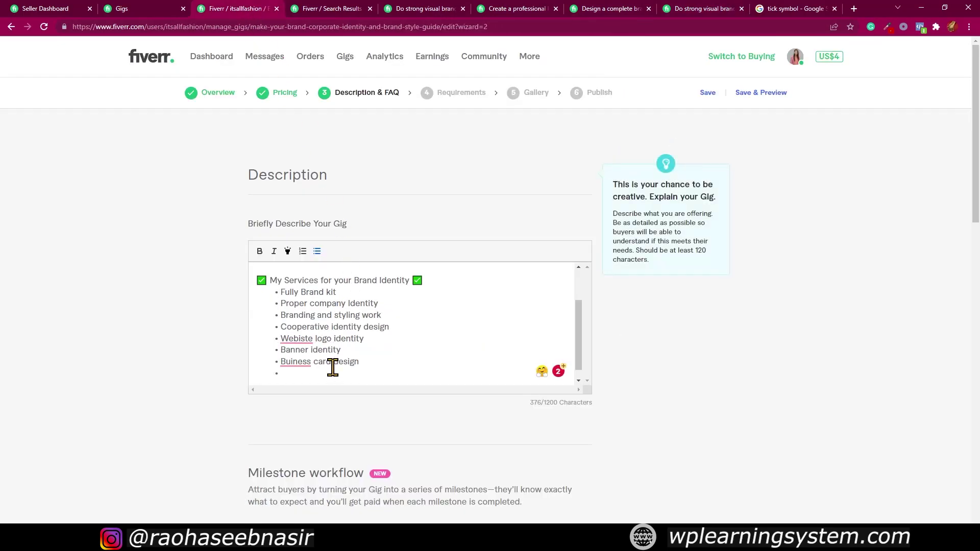
{"action": "left_click", "coordinate": [299, 378]}
{"action": "left_click", "coordinate": [299, 356]}
- Add the bullet "Business Stationary Identity" below the business card bullet, accepting the spelling correction for its second word
{"action": "left_click", "coordinate": [297, 375]}
{"action": "type", "text": "B"}
{"action": "key", "text": "BackSpace"}
{"action": "type", "text": "Business"}
{"action": "key", "text": "BackSpace"}
{"action": "key", "text": "BackSpace"}
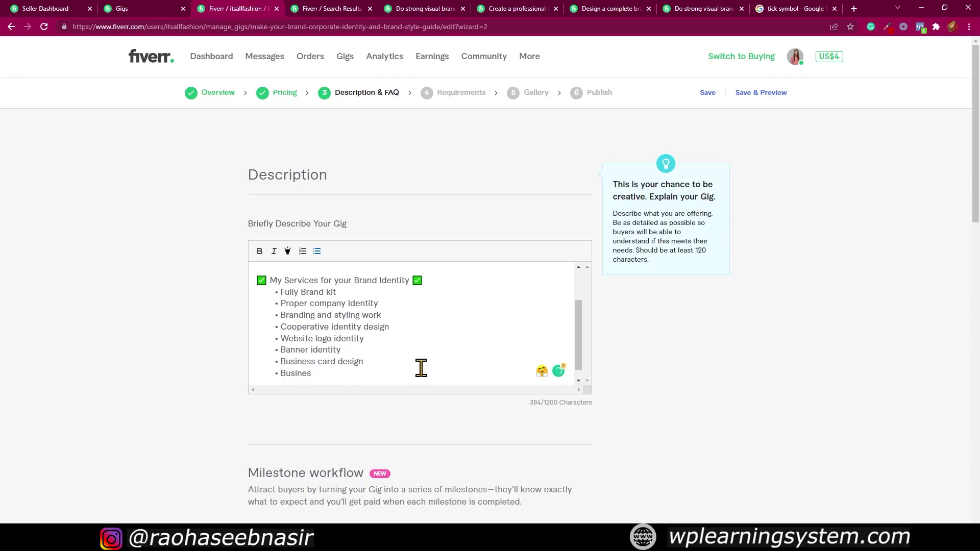
{"action": "type", "text": "s Sationary Iden"}
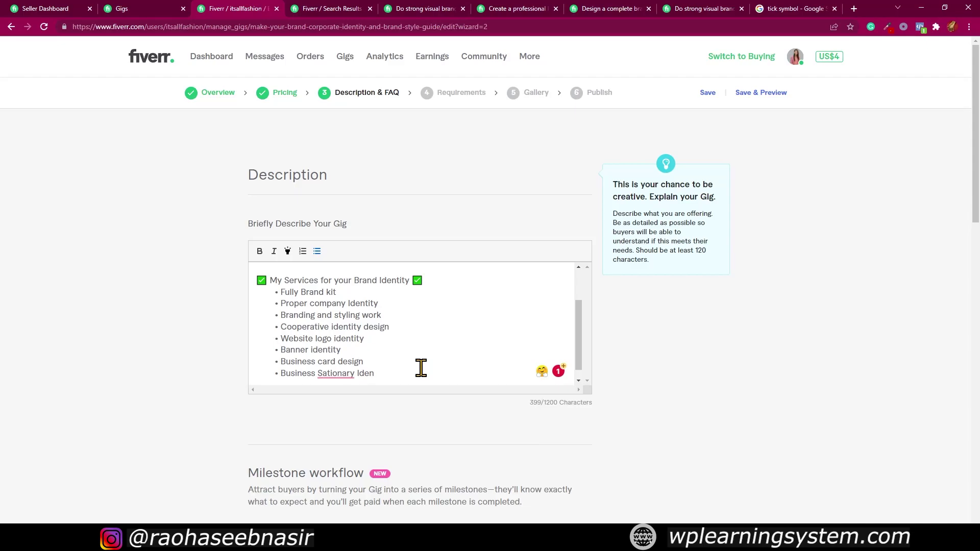
{"action": "type", "text": "tity"}
{"action": "key", "text": "Return"}
{"action": "left_click", "coordinate": [324, 371]}
{"action": "left_click", "coordinate": [338, 389]}
- Add "Logo Identity for Brand" as the next bullet in the services list, without closing punctuation
{"action": "left_click", "coordinate": [309, 383]}
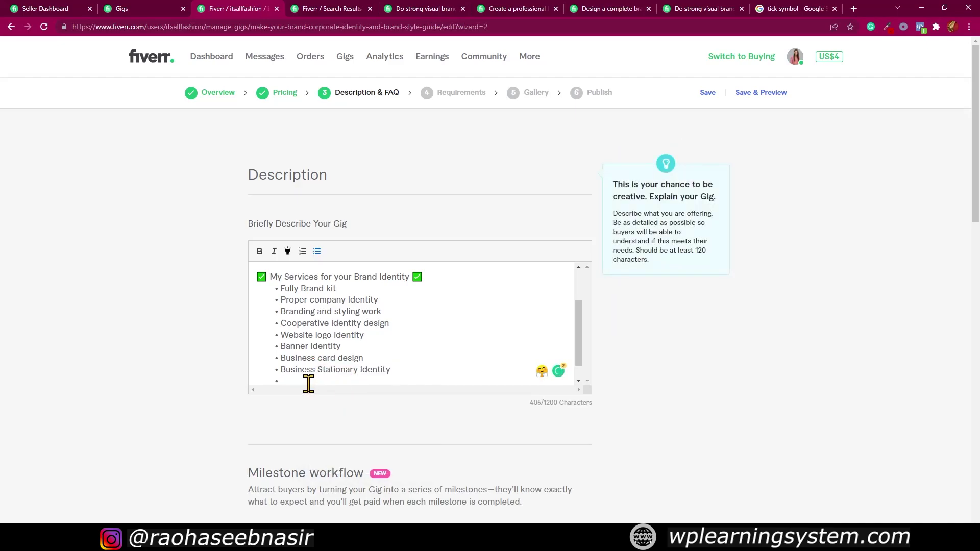
{"action": "type", "text": "Lo"}
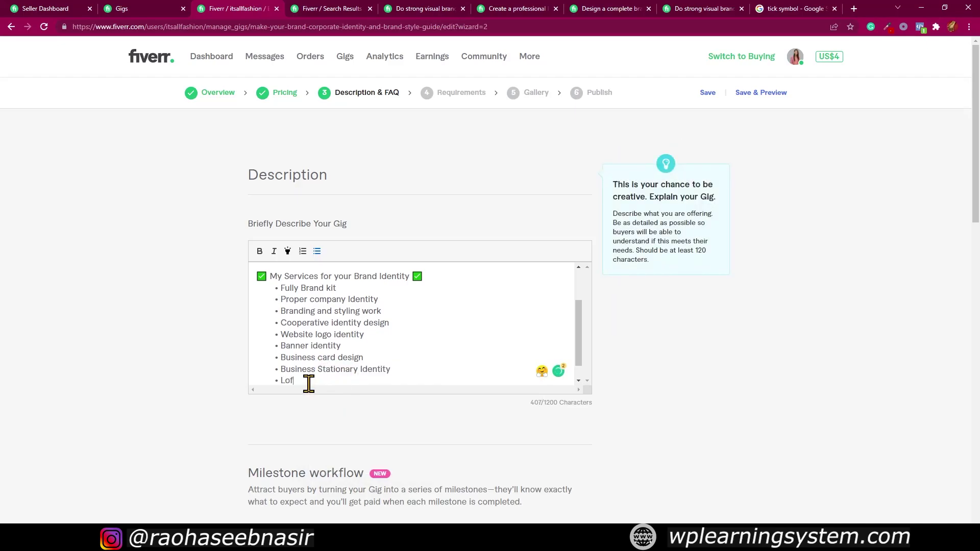
{"action": "type", "text": "gi"}
{"action": "key", "text": "BackSpace"}
{"action": "key", "text": "BackSpace"}
{"action": "type", "text": "o"}
{"action": "type", "text": "de"}
{"action": "key", "text": "BackSpace"}
{"action": "key", "text": "BackSpace"}
{"action": "type", "text": "Identity for Br"}
{"action": "key", "text": "BackSpace"}
{"action": "key", "text": "BackSpace"}
{"action": "type", "text": "Brand,"}
{"action": "key", "text": "Return"}
{"action": "key", "text": "BackSpace"}
{"action": "key", "text": "BackSpace"}
{"action": "type", "text": "."}
{"action": "key", "text": "BackSpace"}
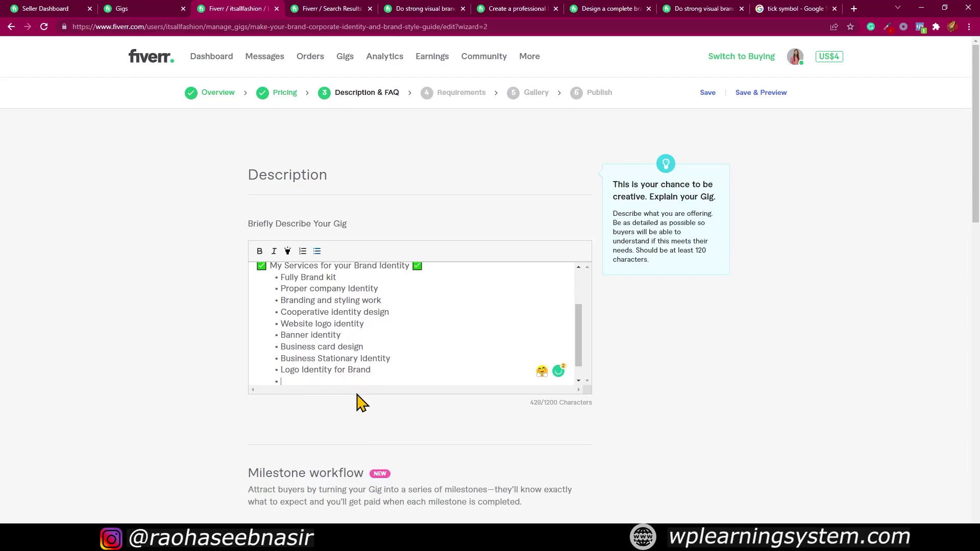
- End the bulleted services list and add the plain line "And Many MORE!" beneath it
{"action": "key", "text": "Return"}
{"action": "type", "text": "And MANY"}
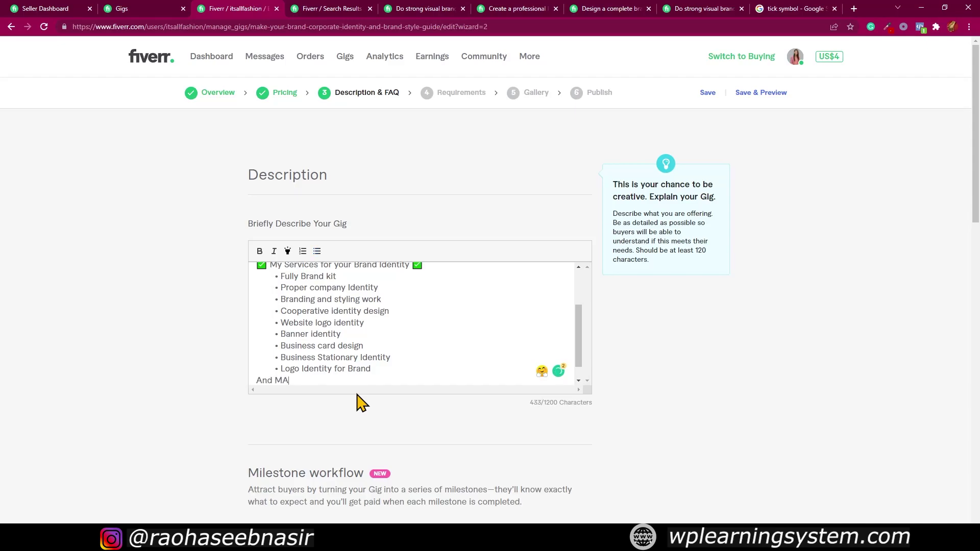
{"action": "key", "text": "BackSpace"}
{"action": "key", "text": "BackSpace"}
{"action": "key", "text": "BackSpace"}
{"action": "type", "text": "any MORE!"}
{"action": "key", "text": "Return"}
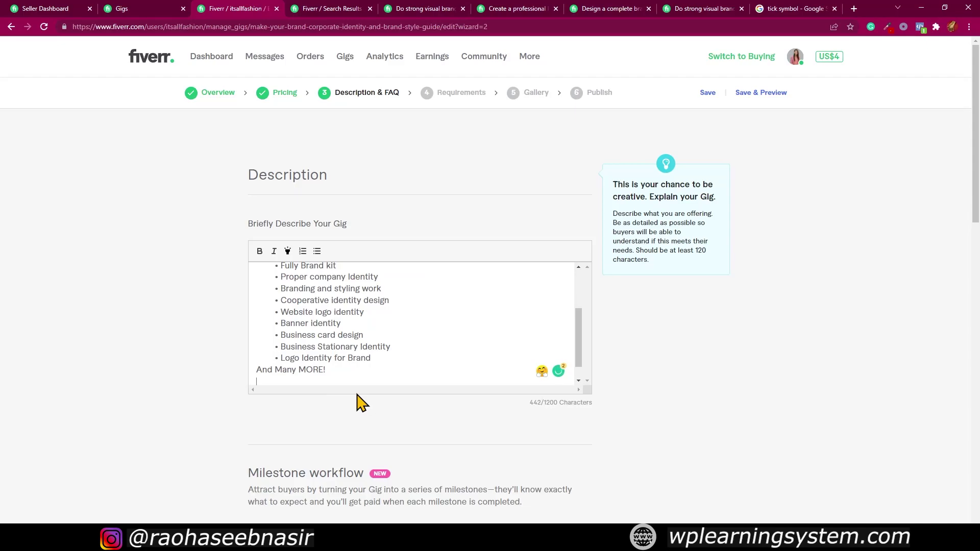
- Bold and highlight the heading "My Services for your Brand Identity" between its two emojis
{"action": "scroll", "coordinate": [394, 342], "scroll_direction": "up", "scroll_amount": 2}
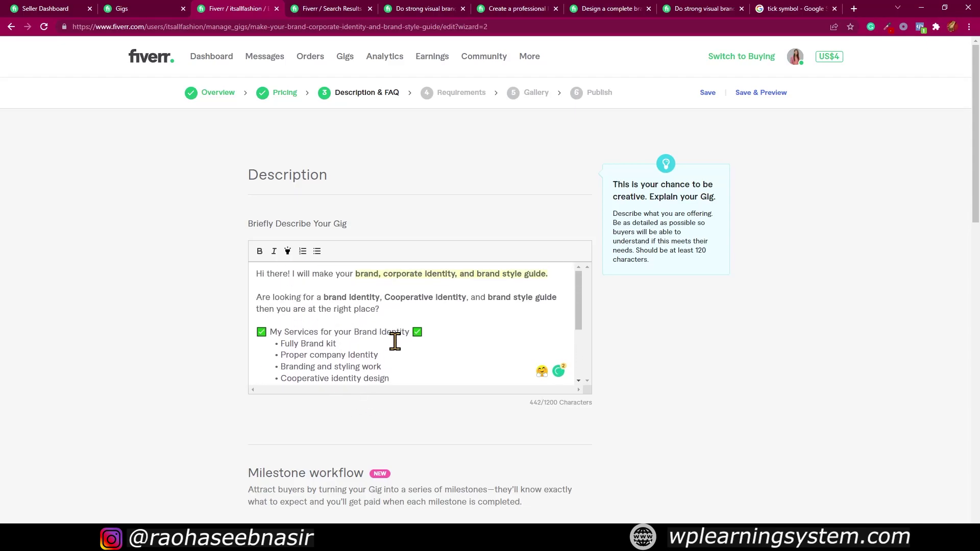
{"action": "left_click_drag", "start_coordinate": [268, 332], "coordinate": [416, 331]}
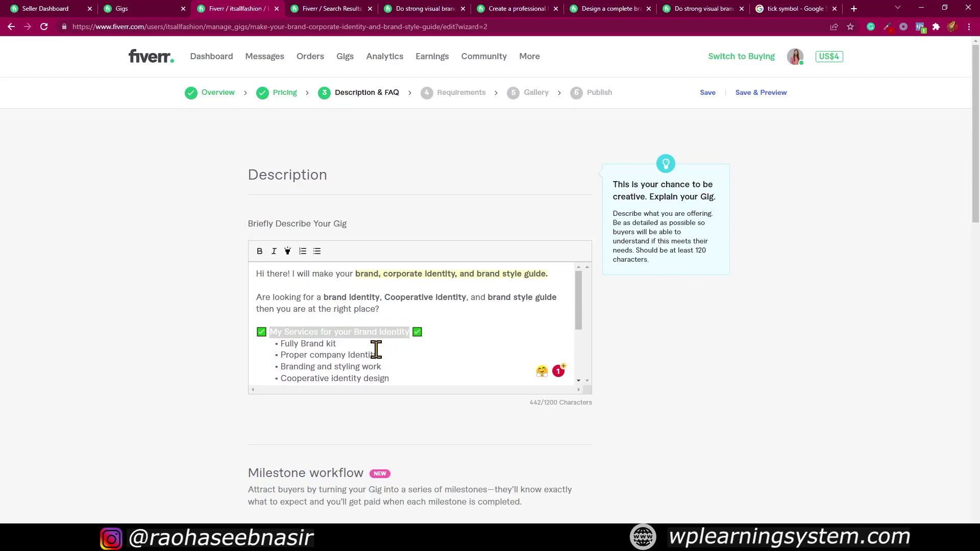
{"action": "left_click", "coordinate": [259, 251]}
{"action": "left_click", "coordinate": [443, 338]}
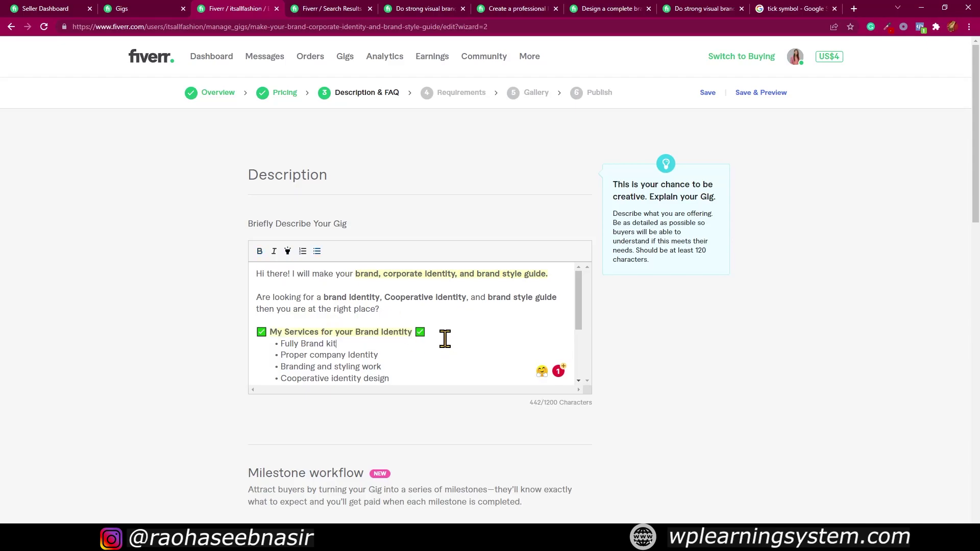
- Bold all bullets of the services list, from "Fully Brand kit" to "Logo Identity for Brand"
{"action": "scroll", "coordinate": [443, 338], "scroll_direction": "down", "scroll_amount": 2}
{"action": "scroll", "coordinate": [344, 304], "scroll_direction": "up", "scroll_amount": 2}
{"action": "left_click_drag", "start_coordinate": [278, 297], "coordinate": [414, 337]}
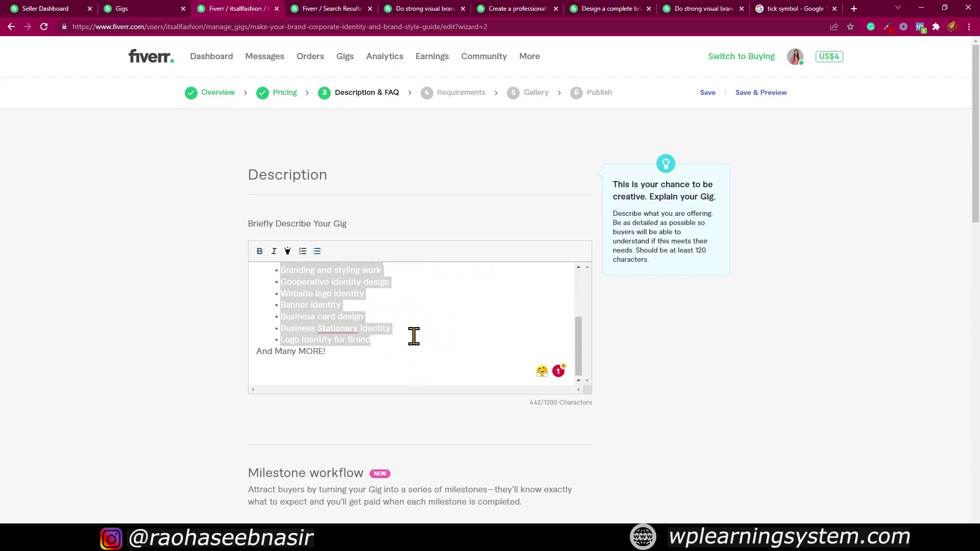
{"action": "left_click", "coordinate": [261, 252]}
{"action": "left_click", "coordinate": [355, 342]}
- Correct the flagged word in the business stationery bullet to "Stationery" using the spelling suggestion
{"action": "left_click", "coordinate": [342, 349]}
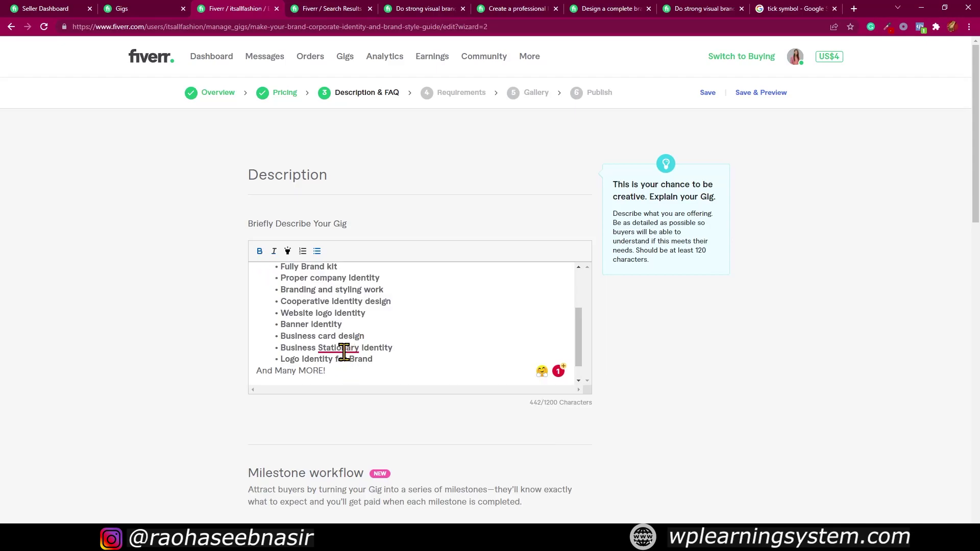
{"action": "mouse_move", "coordinate": [328, 346]}
{"action": "left_click", "coordinate": [340, 375]}
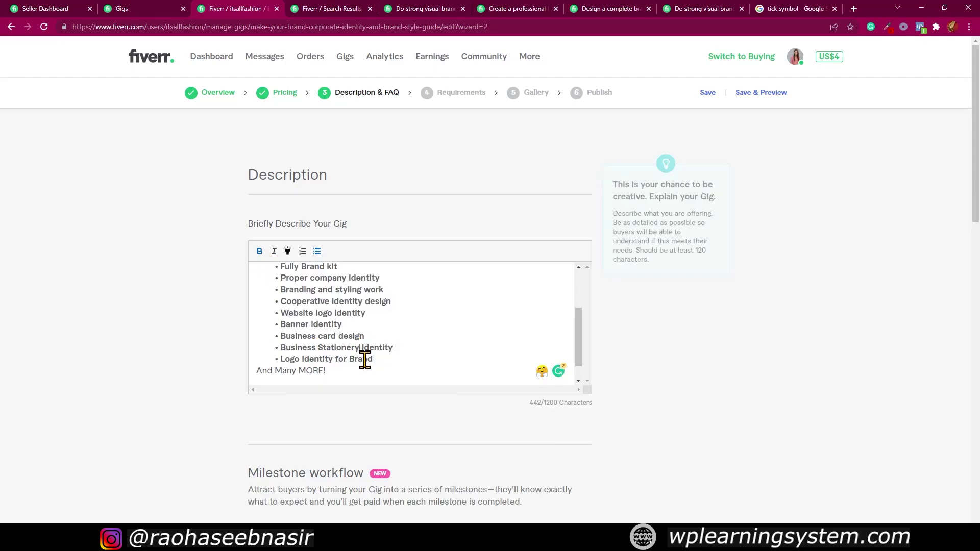
- Leave a blank line after "And Many MORE!" and add the heading "Why did you hire me?" with a new line below
{"action": "scroll", "coordinate": [374, 346], "scroll_direction": "down", "scroll_amount": 1}
{"action": "left_click", "coordinate": [351, 349]}
{"action": "key", "text": "Return"}
{"action": "key", "text": "Return"}
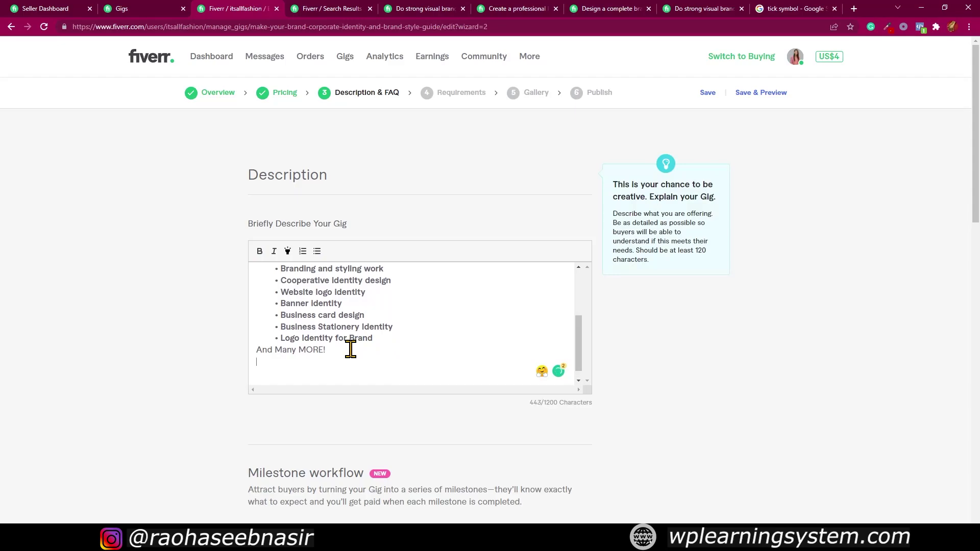
{"action": "type", "text": "Why you hire me?"}
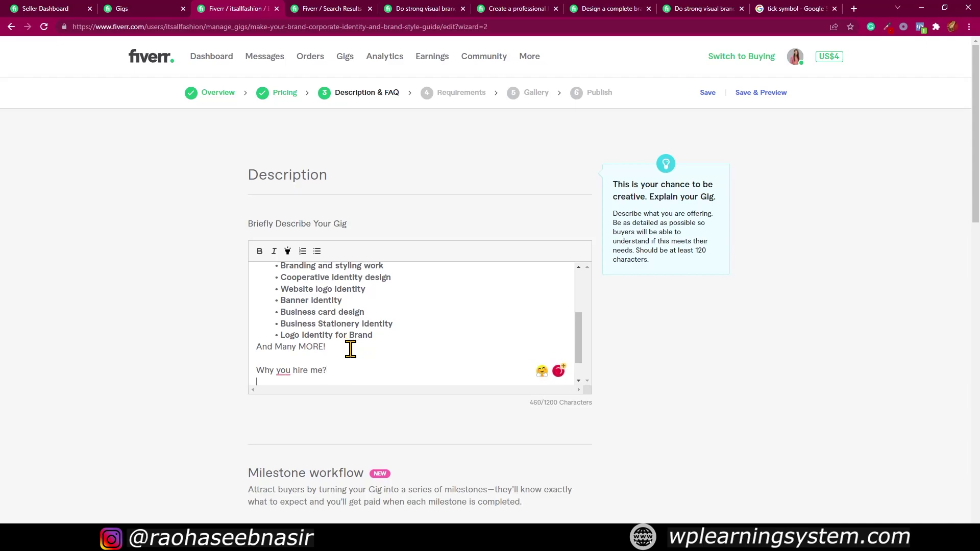
{"action": "left_click", "coordinate": [278, 383]}
{"action": "left_click", "coordinate": [318, 252]}
{"action": "key", "text": "ctrl+z"}
{"action": "left_click", "coordinate": [274, 357]}
{"action": "key", "text": "BackSpace"}
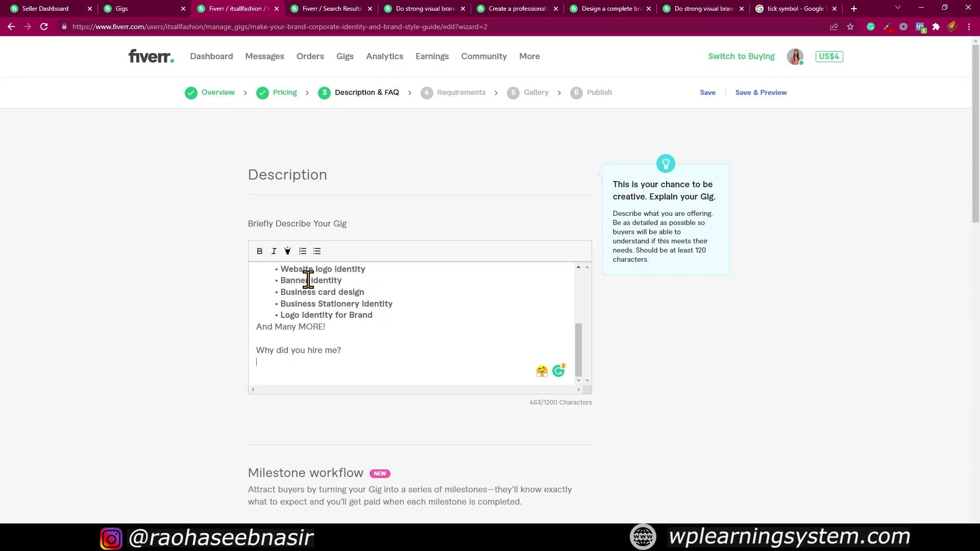
- Start a bulleted list under the hiring question with "100% Satisfaction work" and "On-time delivery"
{"action": "left_click", "coordinate": [317, 251]}
{"action": "type", "text": "100% Satisfaction work"}
{"action": "key", "text": "Return"}
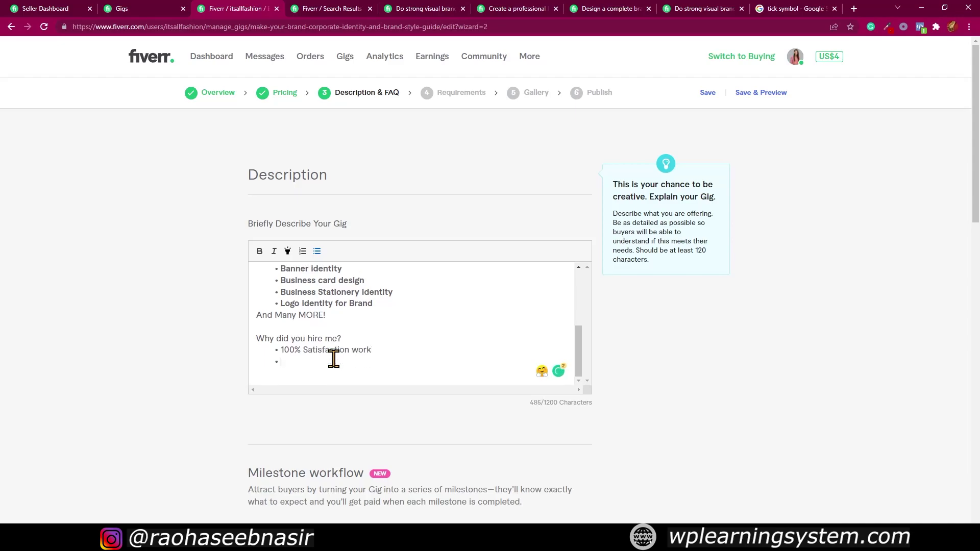
{"action": "type", "text": "On time delivery"}
{"action": "key", "text": "Return"}
{"action": "mouse_move", "coordinate": [296, 364]}
{"action": "left_click", "coordinate": [295, 393]}
- Finish the reasons list with the bullet "Moneyback" and add the unbulleted line "Please contact me before placing the order." below it
{"action": "type", "text": "Moneyback"}
{"action": "key", "text": "Return"}
{"action": "key", "text": "Return"}
{"action": "type", "text": "P"}
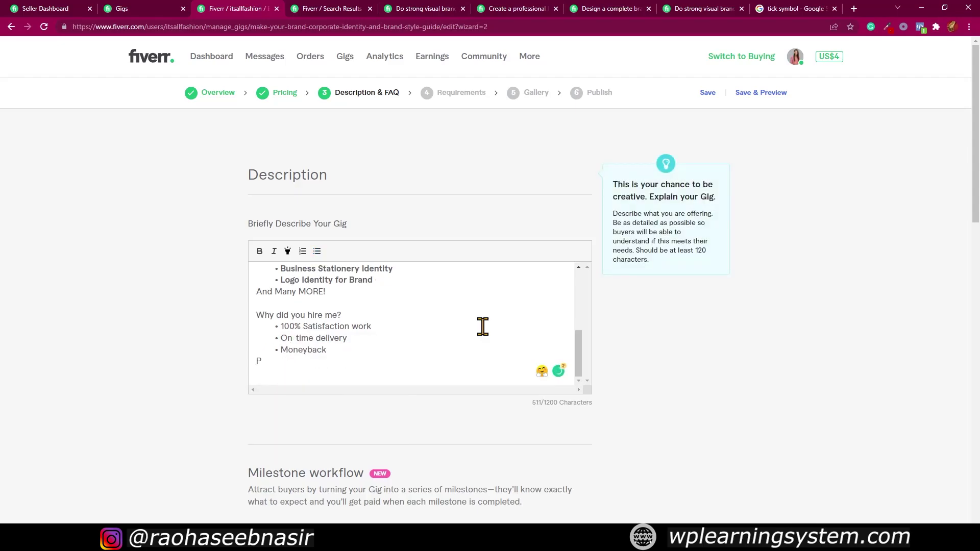
{"action": "type", "text": "lease conatc me before "}
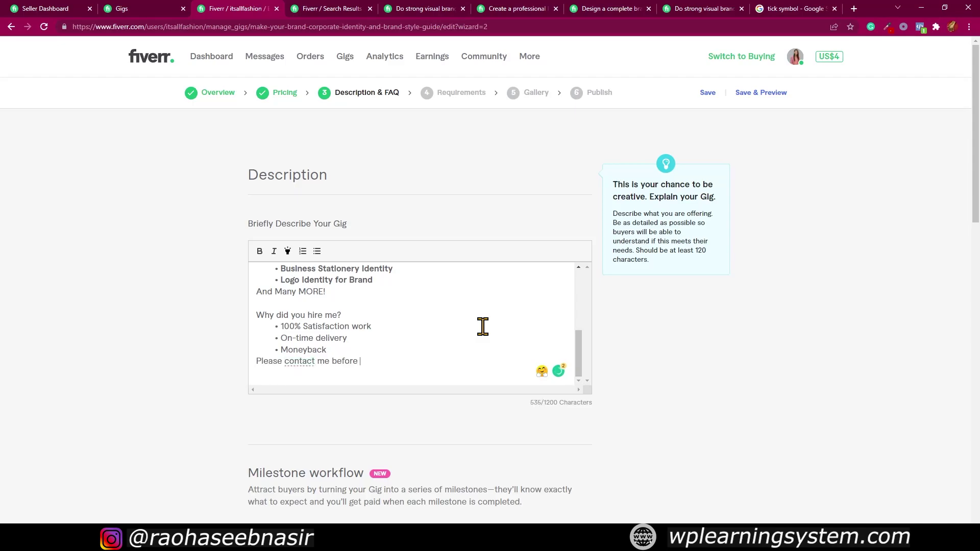
{"action": "type", "text": "placing the order."}
{"action": "key", "text": "Return"}
{"action": "type", "text": "Regard"}
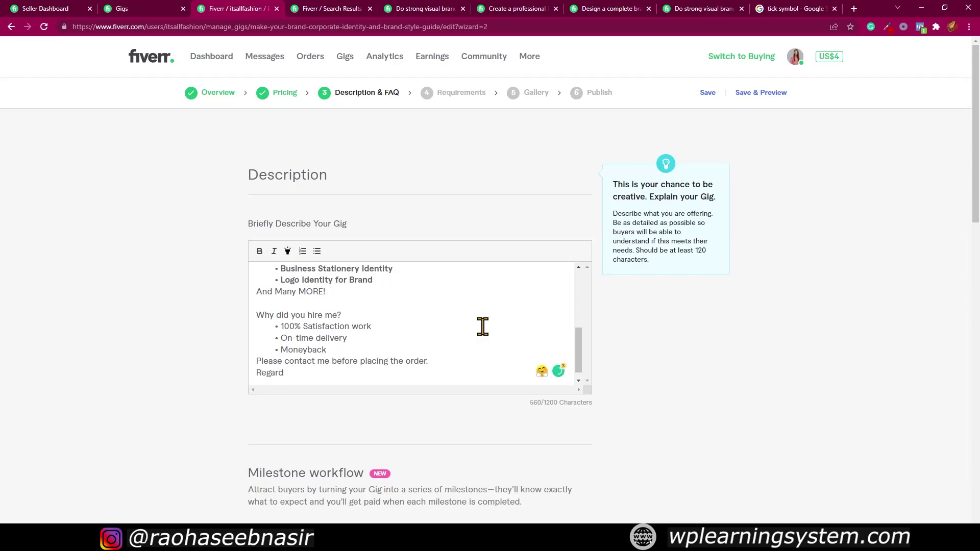
{"action": "type", "text": ":"}
{"action": "key", "text": "BackSpace"}
{"action": "key", "text": "BackSpace"}
{"action": "key", "text": "Return"}
{"action": "key", "text": "BackSpace"}
{"action": "key", "text": "BackSpace"}
{"action": "key", "text": "BackSpace"}
{"action": "key", "text": "BackSpace"}
{"action": "key", "text": "BackSpace"}
{"action": "key", "text": "BackSpace"}
{"action": "key", "text": "BackSpace"}
- Close the description with the line "Thank you." and bold the heading "Why did you hire me?"
{"action": "type", "text": "Tha"}
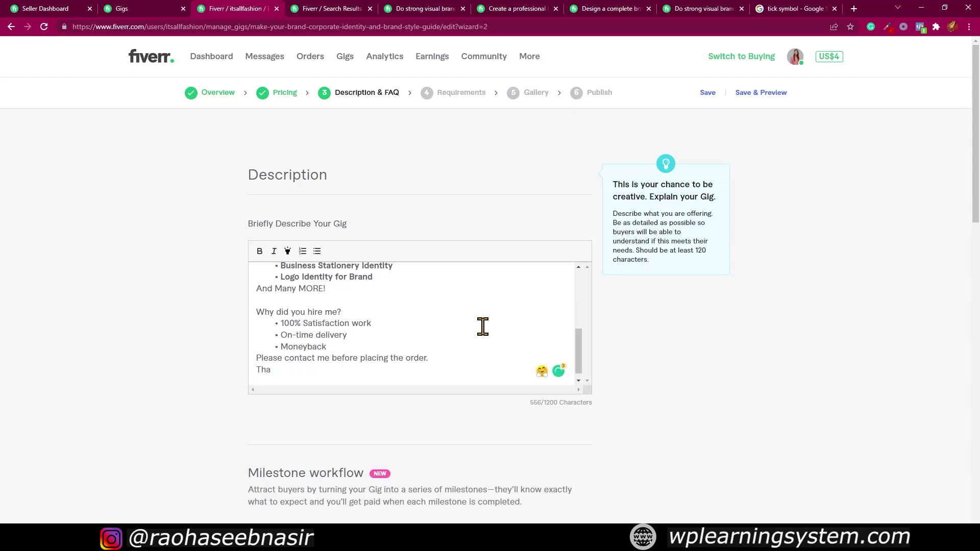
{"action": "type", "text": "nk you."}
{"action": "left_click_drag", "start_coordinate": [256, 312], "coordinate": [361, 312]}
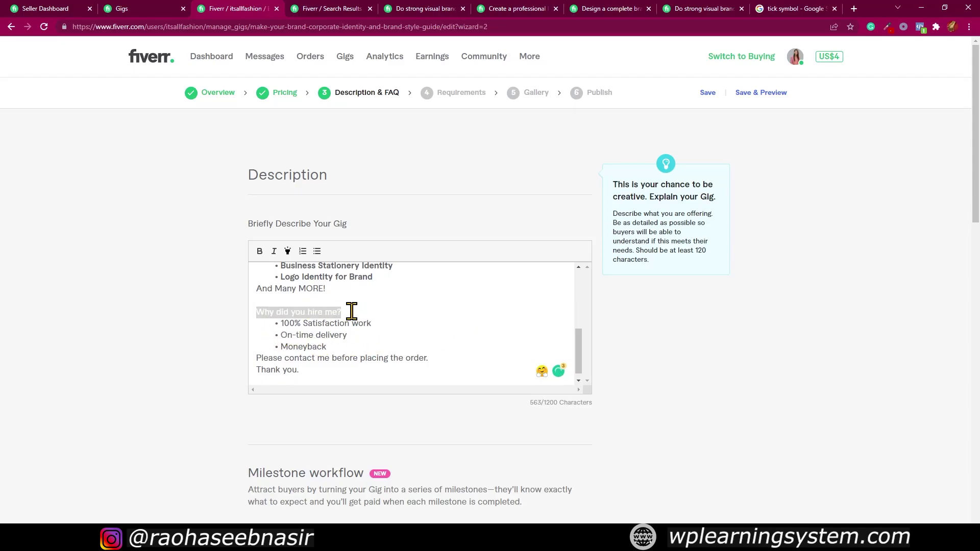
{"action": "left_click", "coordinate": [260, 251]}
- Highlight the three bullets under the hiring question and bold the two closing lines
{"action": "left_click_drag", "start_coordinate": [279, 324], "coordinate": [350, 346]}
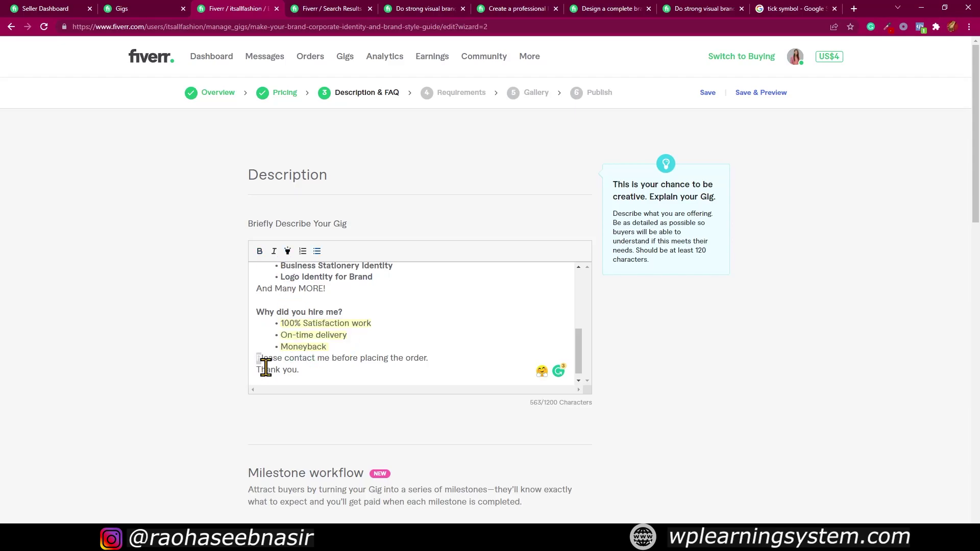
{"action": "left_click_drag", "start_coordinate": [259, 359], "coordinate": [301, 378]}
{"action": "left_click", "coordinate": [427, 346]}
- Review the full gig description from greeting to closing lines, and look over the FAQ section further down the page
{"action": "scroll", "coordinate": [427, 347], "scroll_direction": "up", "scroll_amount": 6}
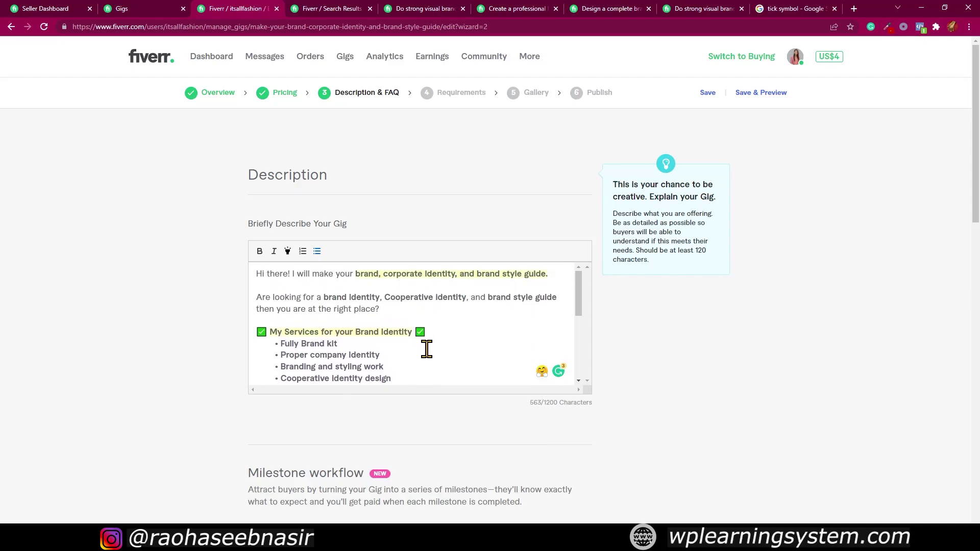
{"action": "scroll", "coordinate": [428, 349], "scroll_direction": "down", "scroll_amount": 3}
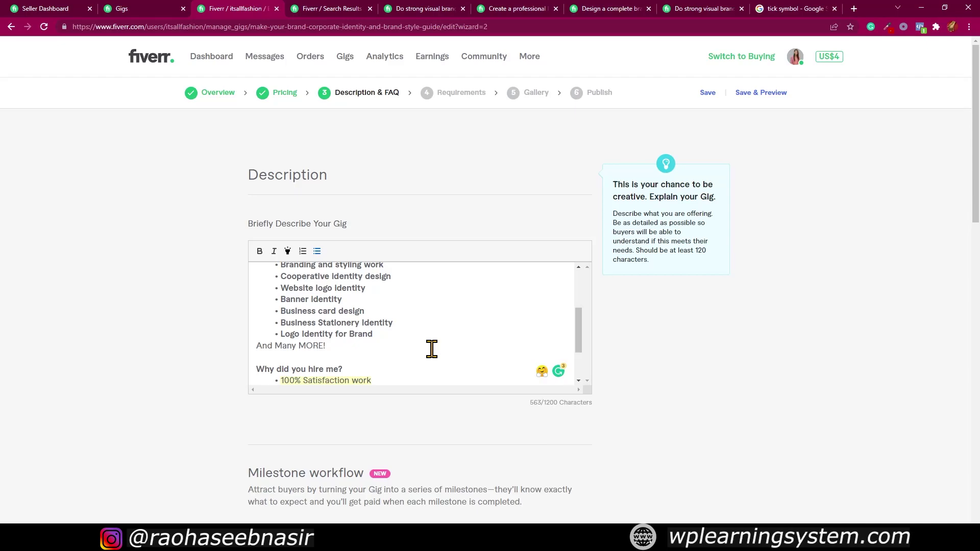
{"action": "scroll", "coordinate": [432, 349], "scroll_direction": "up", "scroll_amount": 4}
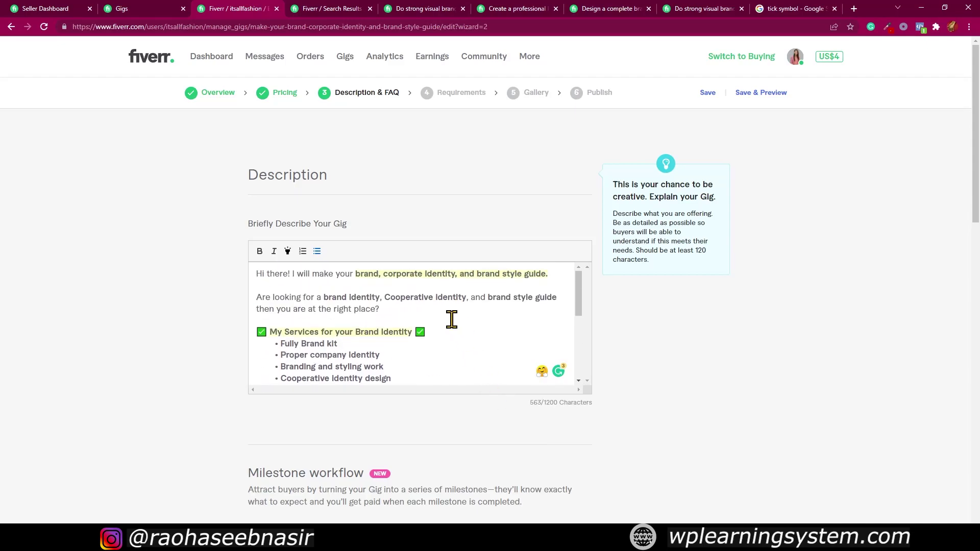
{"action": "scroll", "coordinate": [452, 320], "scroll_direction": "down", "scroll_amount": 2}
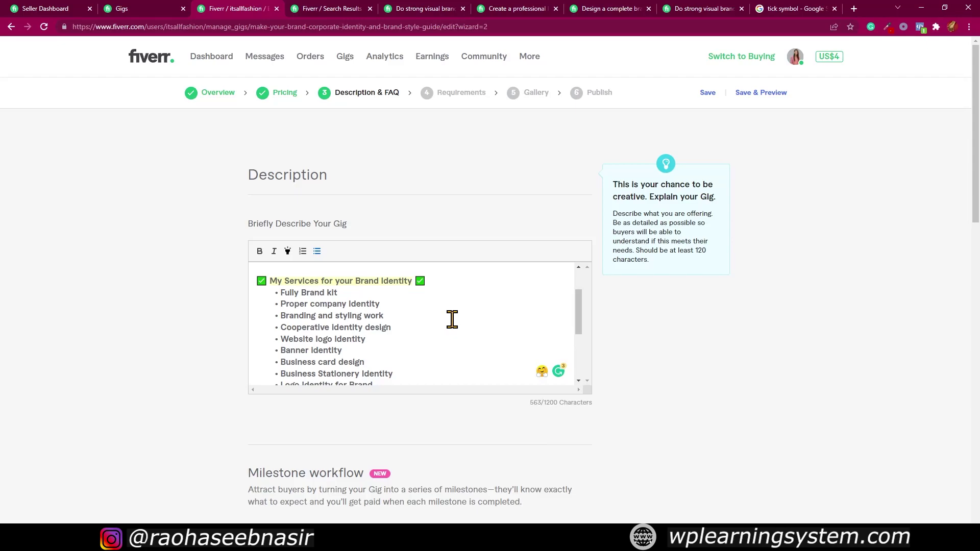
{"action": "scroll", "coordinate": [445, 321], "scroll_direction": "down", "scroll_amount": 3}
{"action": "scroll", "coordinate": [357, 317], "scroll_direction": "up", "scroll_amount": 3}
{"action": "scroll", "coordinate": [290, 302], "scroll_direction": "down", "scroll_amount": 2}
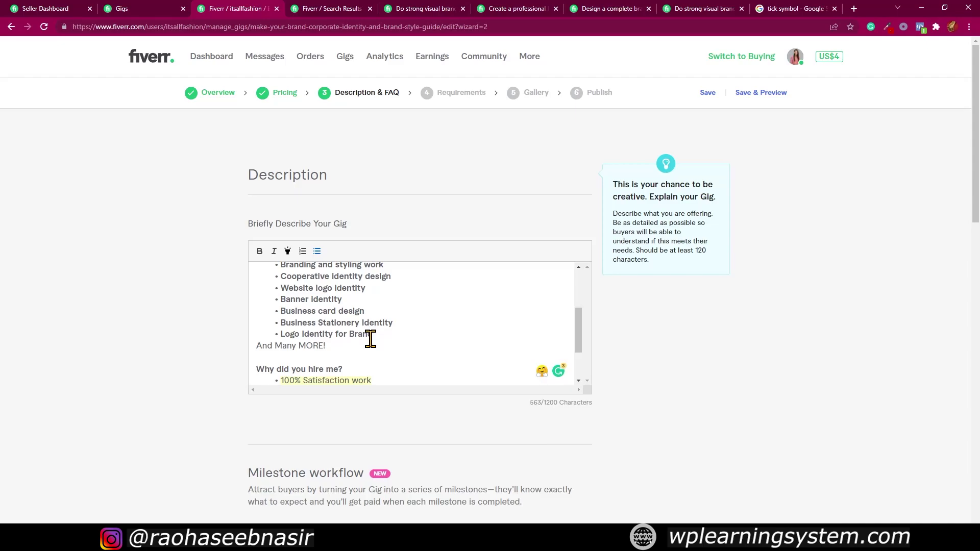
{"action": "scroll", "coordinate": [370, 337], "scroll_direction": "down", "scroll_amount": 9}
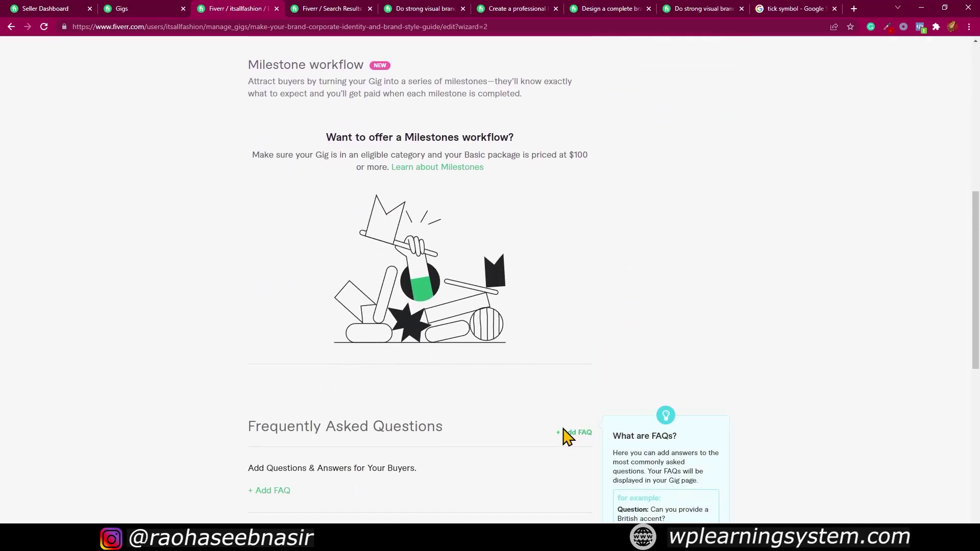
{"action": "scroll", "coordinate": [565, 421], "scroll_direction": "up", "scroll_amount": 4}
{"action": "scroll", "coordinate": [566, 416], "scroll_direction": "up", "scroll_amount": 4}
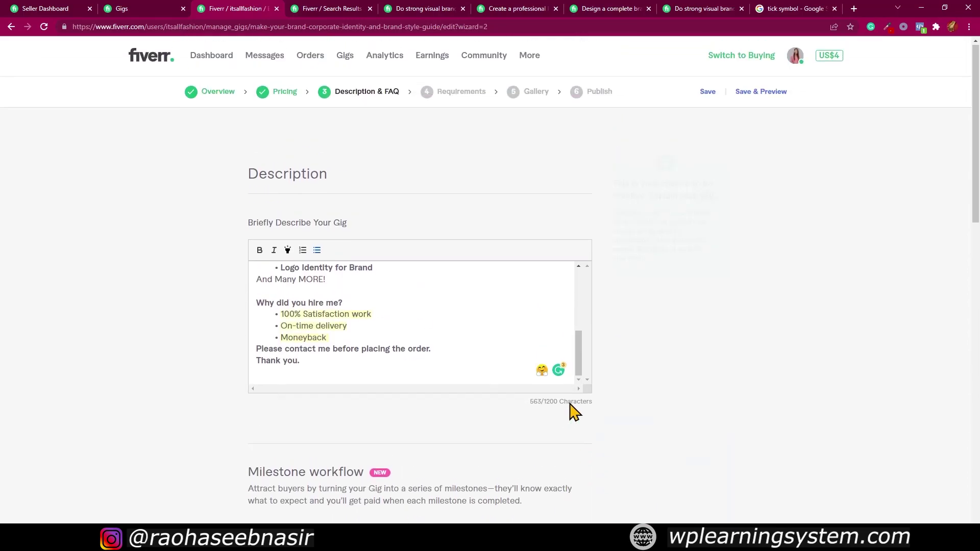
{"action": "scroll", "coordinate": [567, 414], "scroll_direction": "down", "scroll_amount": 12}
{"action": "scroll", "coordinate": [454, 256], "scroll_direction": "up", "scroll_amount": 2}
{"action": "scroll", "coordinate": [454, 255], "scroll_direction": "up", "scroll_amount": 10}
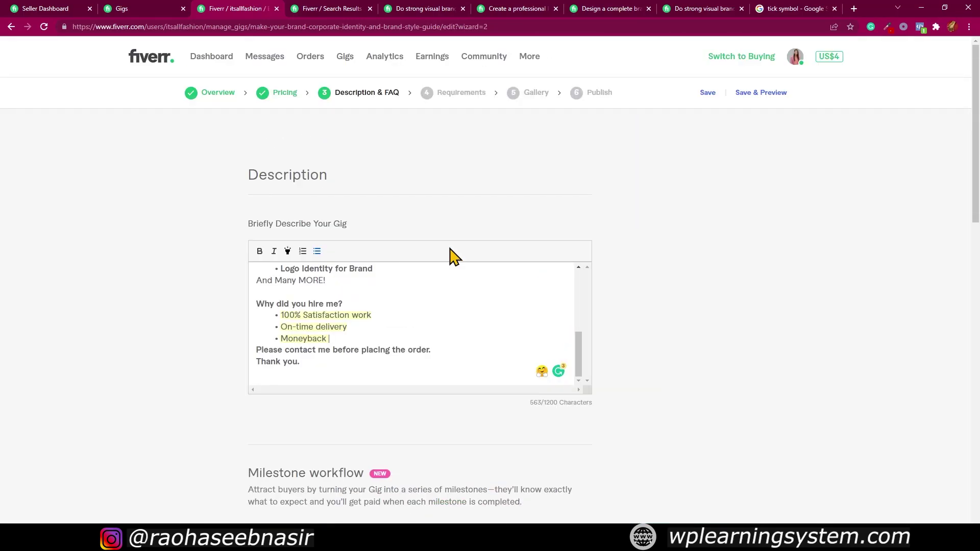
- Select and copy the entire gig description for pasting into Notepad
{"action": "triple_click", "coordinate": [278, 305]}
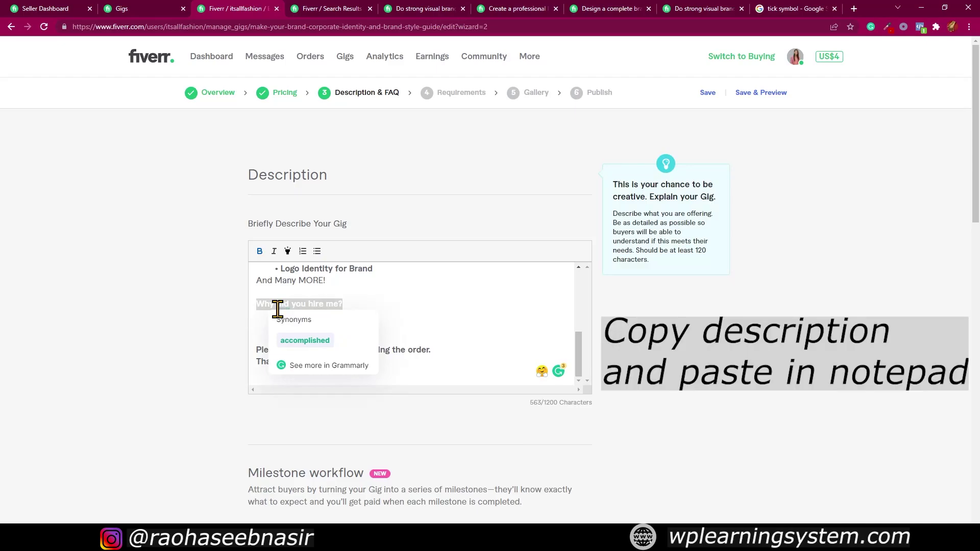
{"action": "key", "text": "ctrl+a"}
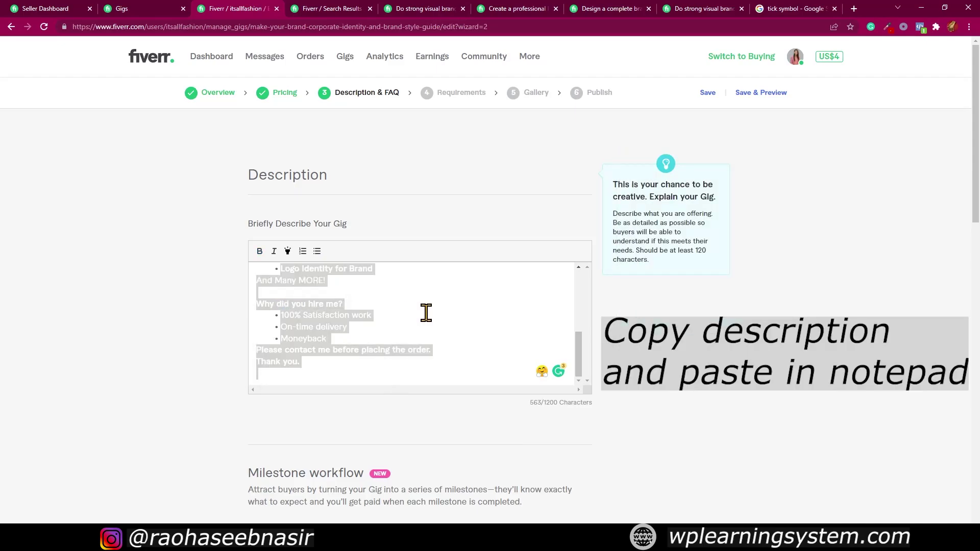
{"action": "left_click", "coordinate": [569, 539]}
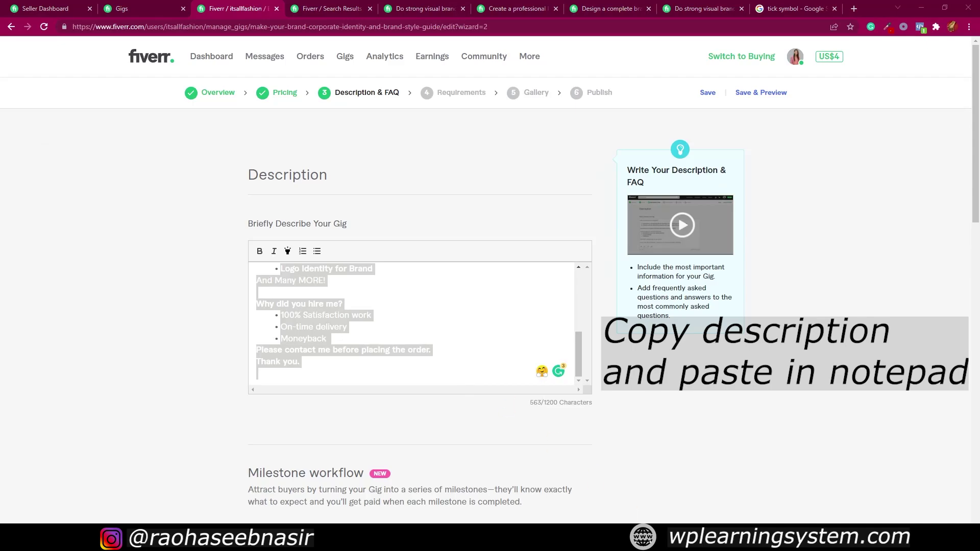
{"action": "left_click", "coordinate": [548, 308]}
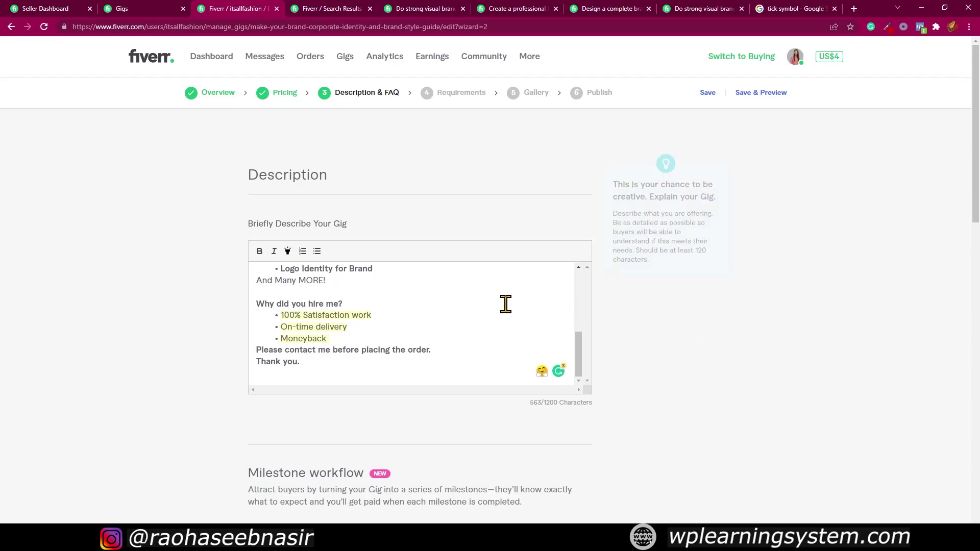
- Check the description once more, then save the Description & FAQ stage without any FAQ and continue to Requirements
{"action": "scroll", "coordinate": [515, 306], "scroll_direction": "up", "scroll_amount": 5}
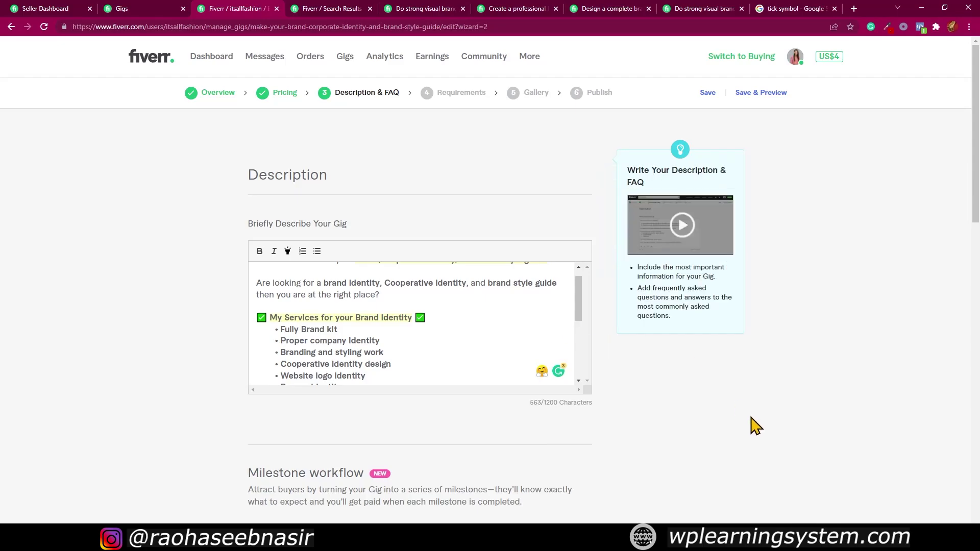
{"action": "scroll", "coordinate": [745, 421], "scroll_direction": "down", "scroll_amount": 7}
{"action": "scroll", "coordinate": [748, 426], "scroll_direction": "up", "scroll_amount": 6}
{"action": "scroll", "coordinate": [714, 444], "scroll_direction": "down", "scroll_amount": 2}
{"action": "scroll", "coordinate": [658, 485], "scroll_direction": "down", "scroll_amount": 4}
{"action": "scroll", "coordinate": [619, 389], "scroll_direction": "up", "scroll_amount": 5}
{"action": "scroll", "coordinate": [619, 378], "scroll_direction": "down", "scroll_amount": 12}
{"action": "scroll", "coordinate": [521, 255], "scroll_direction": "up", "scroll_amount": 4}
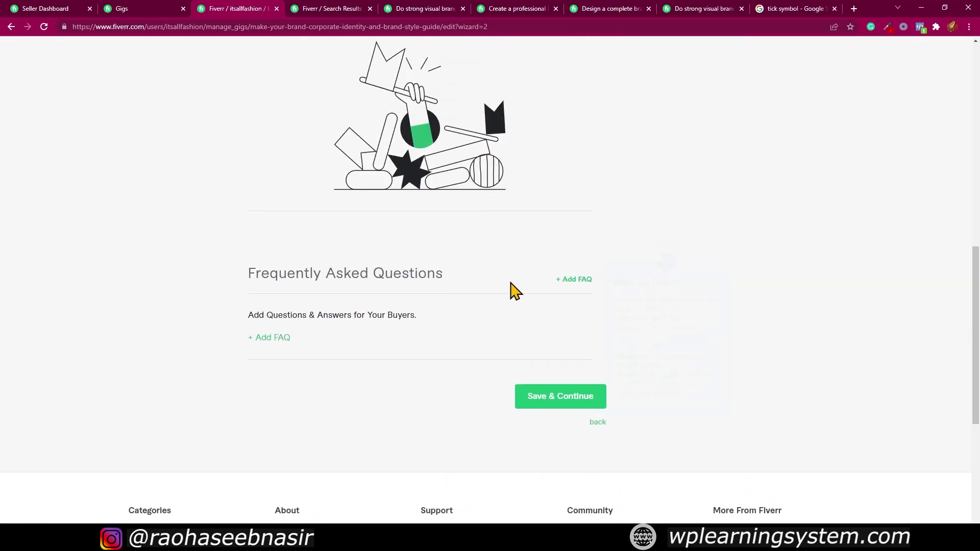
{"action": "left_click", "coordinate": [550, 403]}
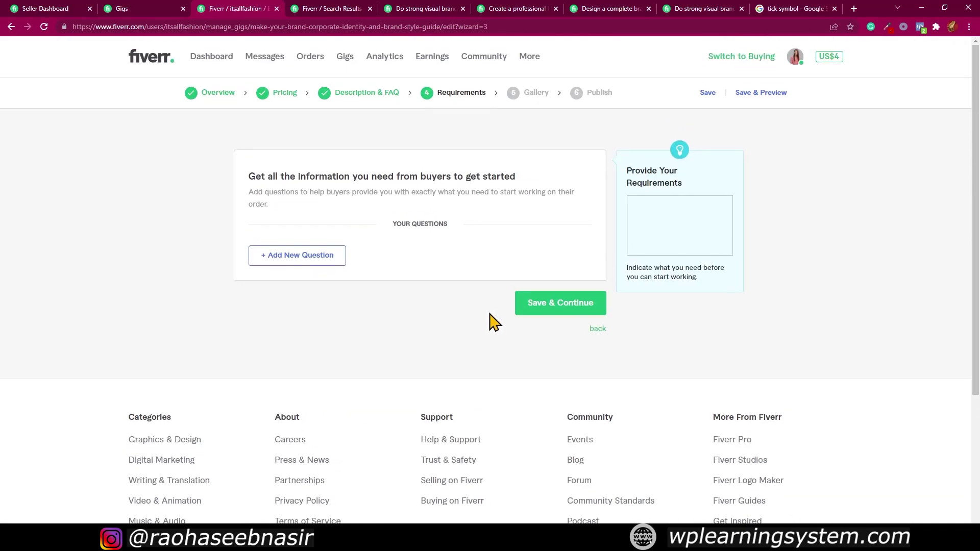
- Add a required free-text buyer question reading "Please give me complete information about project"
{"action": "left_click", "coordinate": [310, 258]}
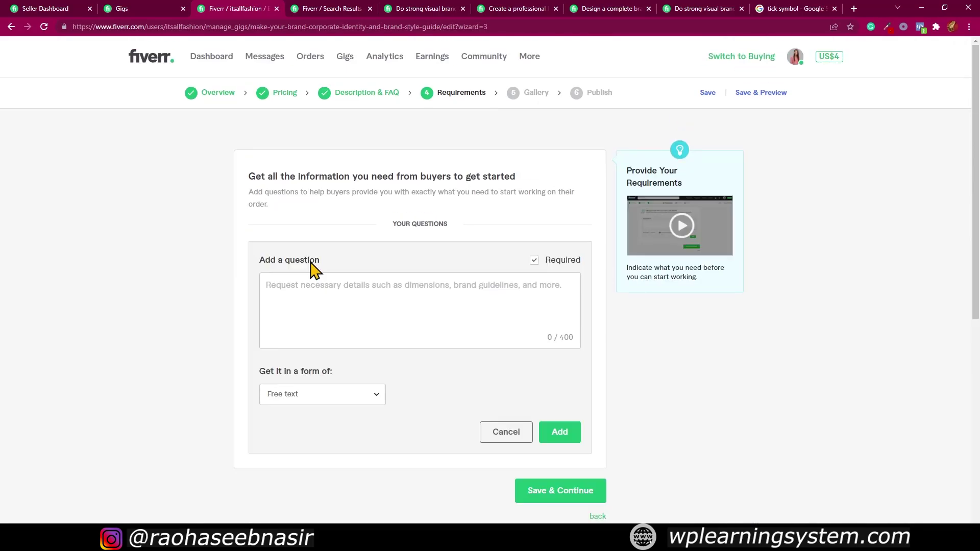
{"action": "left_click", "coordinate": [317, 284]}
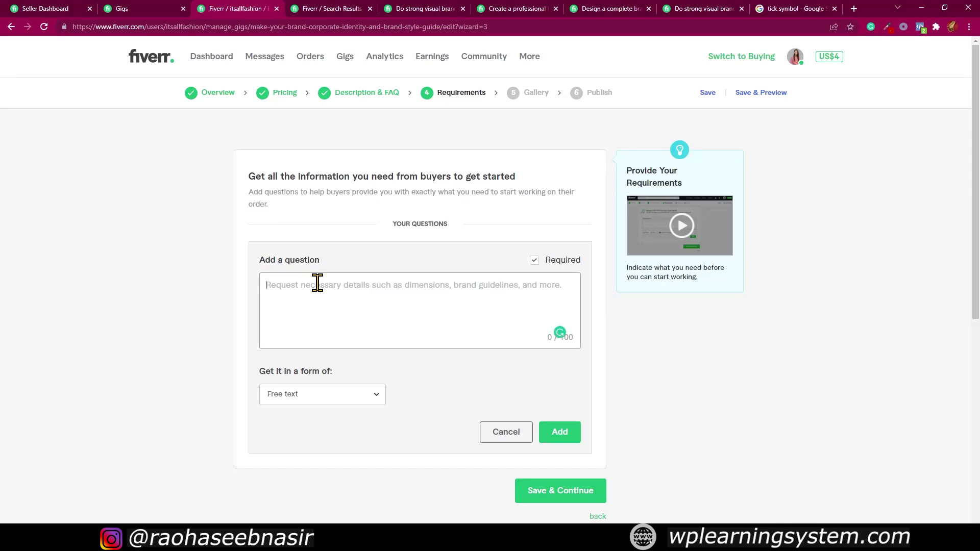
{"action": "type", "text": "PL"}
{"action": "key", "text": "BackSpace"}
{"action": "type", "text": "lease give me complate"}
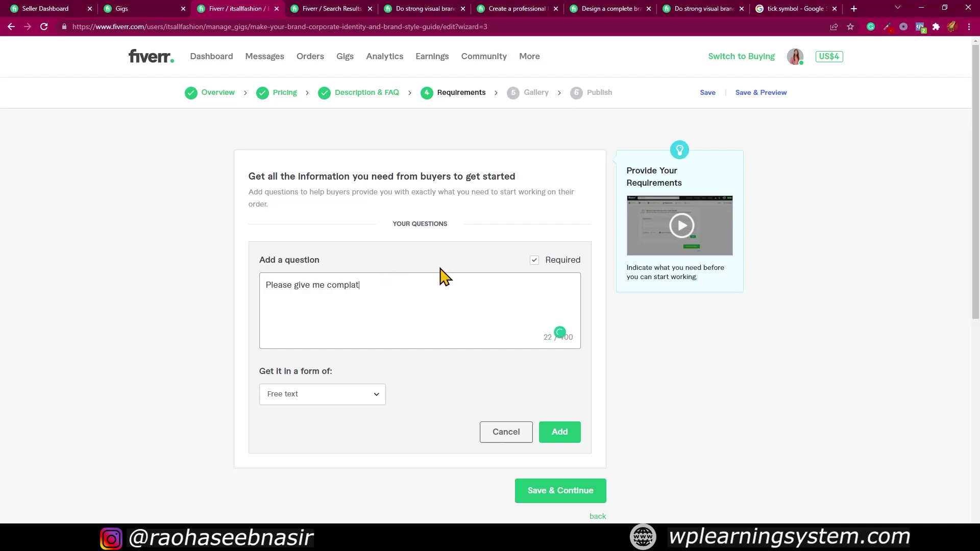
{"action": "key", "text": "BackSpace"}
{"action": "key", "text": "BackSpace"}
{"action": "key", "text": "BackSpace"}
{"action": "type", "text": "ete informqaion aboyut projecctt"}
{"action": "mouse_move", "coordinate": [455, 285]}
{"action": "left_click", "coordinate": [493, 306]}
{"action": "left_click", "coordinate": [559, 434]}
- Save the buyer requirements and continue to the Gallery stage with its image and video upload areas
{"action": "left_click", "coordinate": [531, 362]}
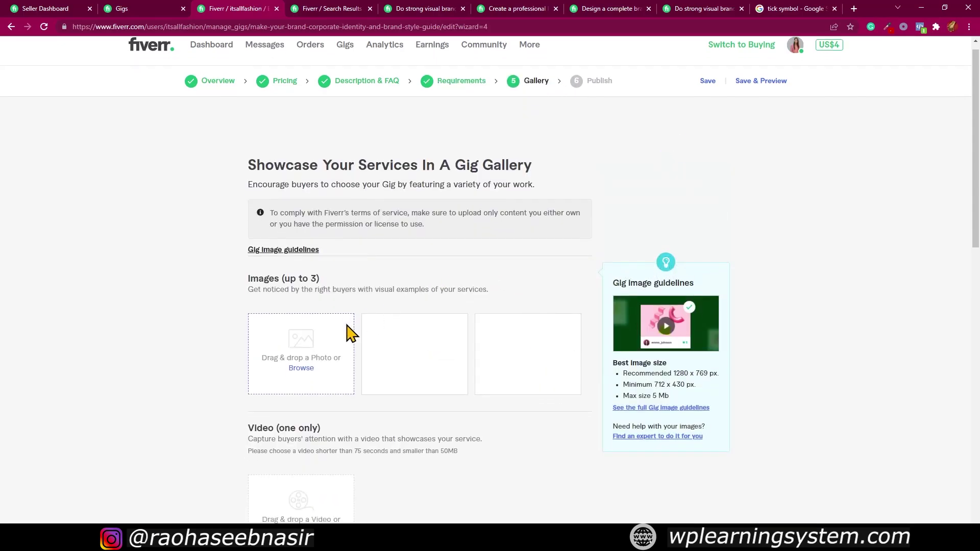
{"action": "scroll", "coordinate": [351, 333], "scroll_direction": "down", "scroll_amount": 1}
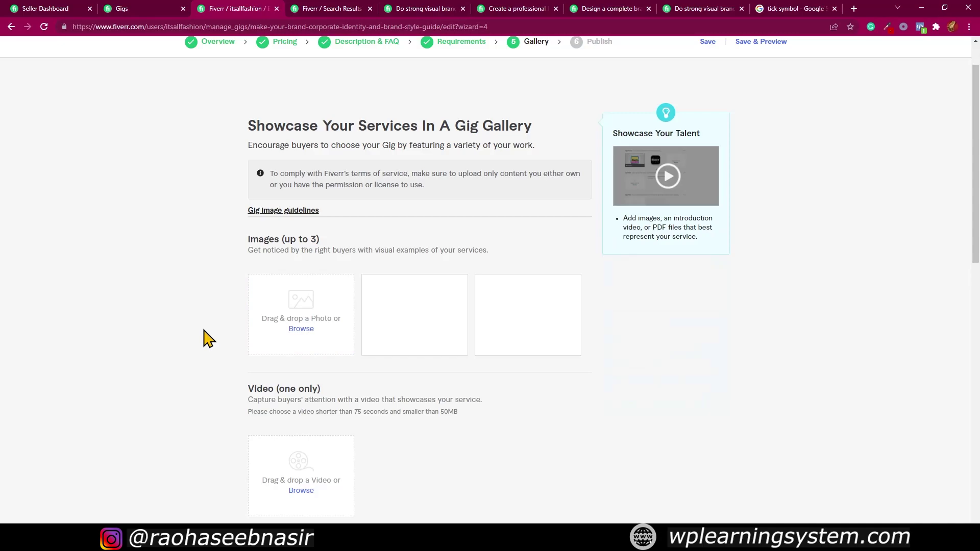
{"action": "scroll", "coordinate": [209, 339], "scroll_direction": "up", "scroll_amount": 1}
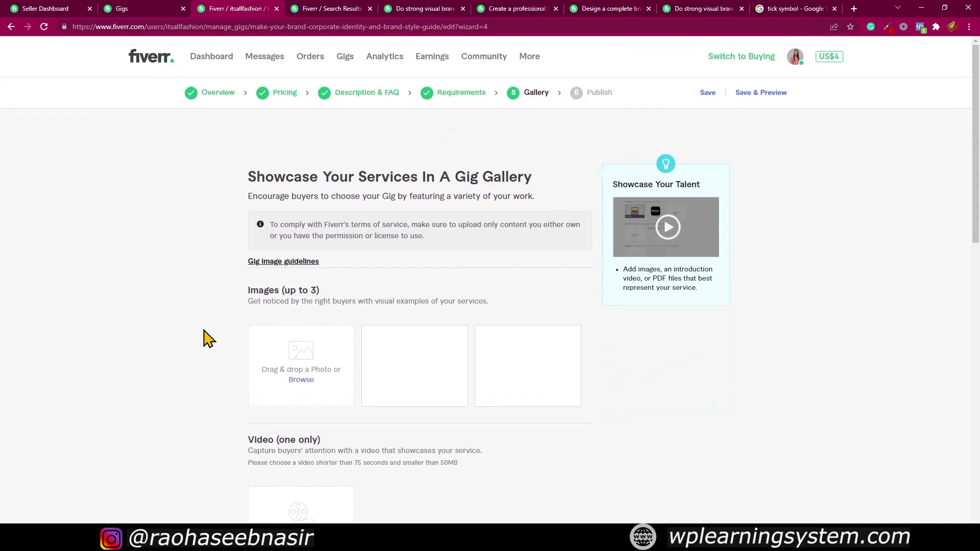